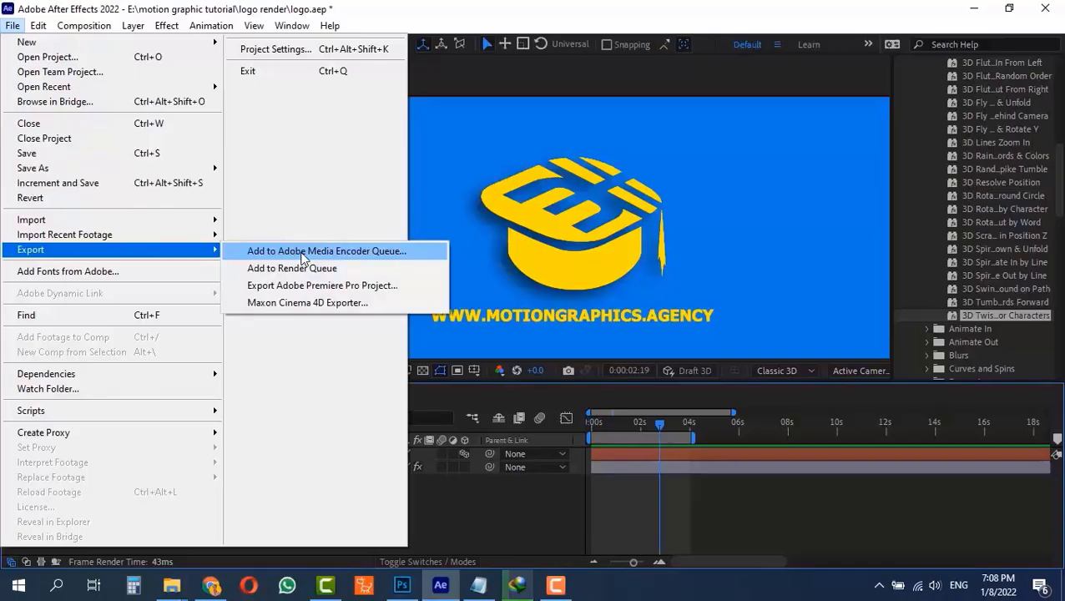
# Add Comp 1 to the Adobe Media Encoder queue.
pyautogui.click(431, 10)
pyautogui.click(88, 25)
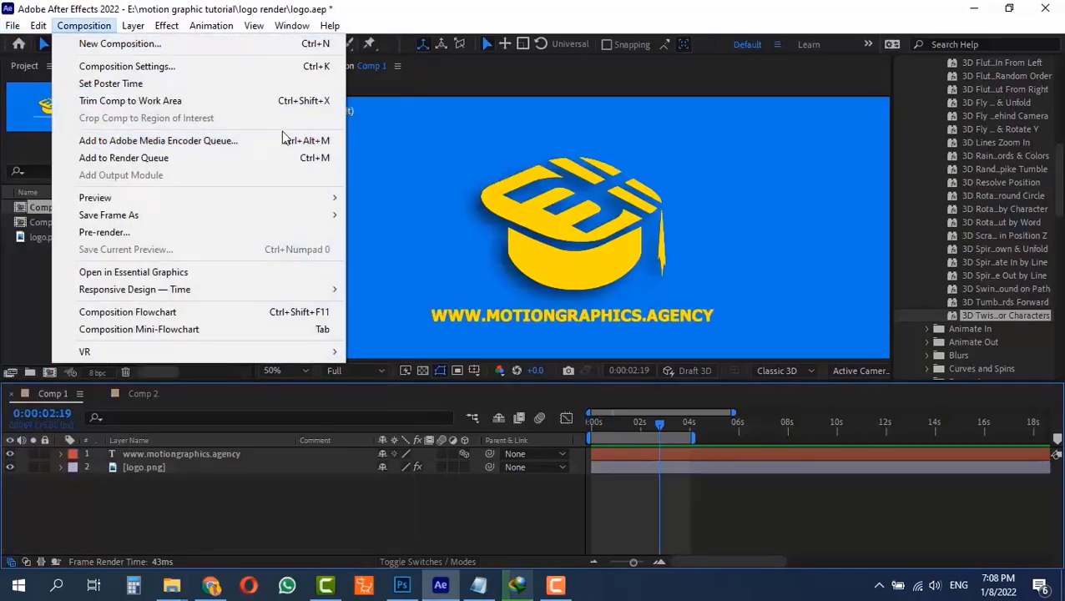
pyautogui.click(151, 142)
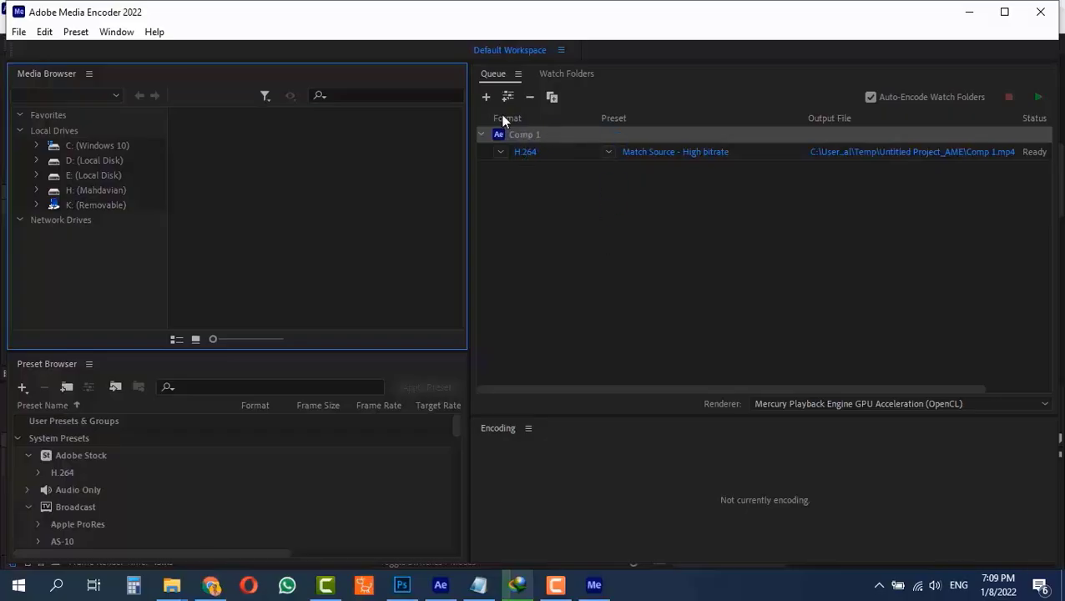
# Switch back to After Effects and add Comp 1 to its render queue.
pyautogui.click(437, 587)
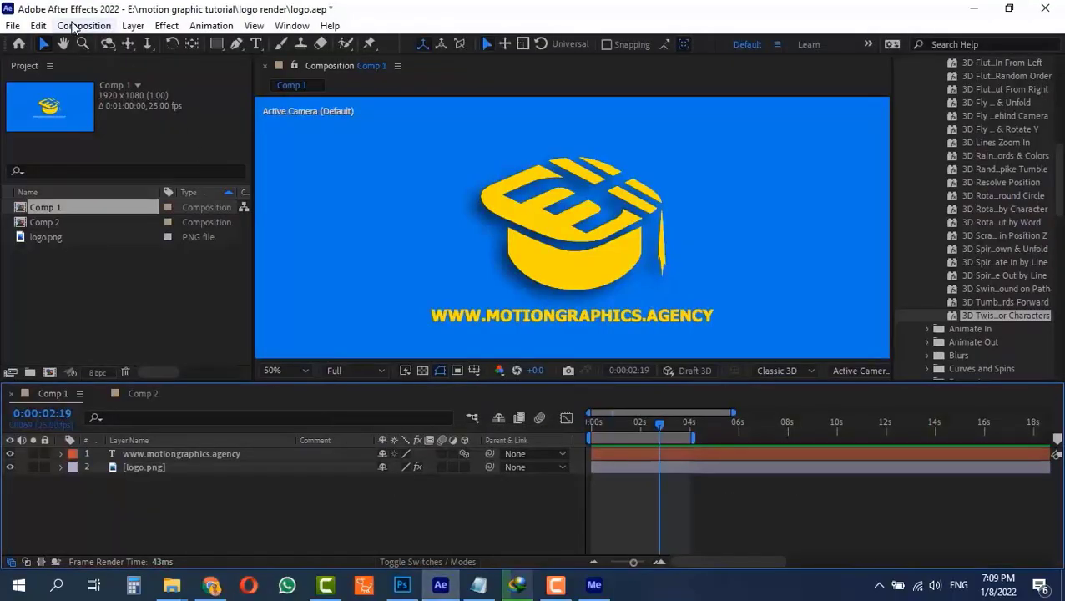
pyautogui.click(81, 27)
pyautogui.click(179, 159)
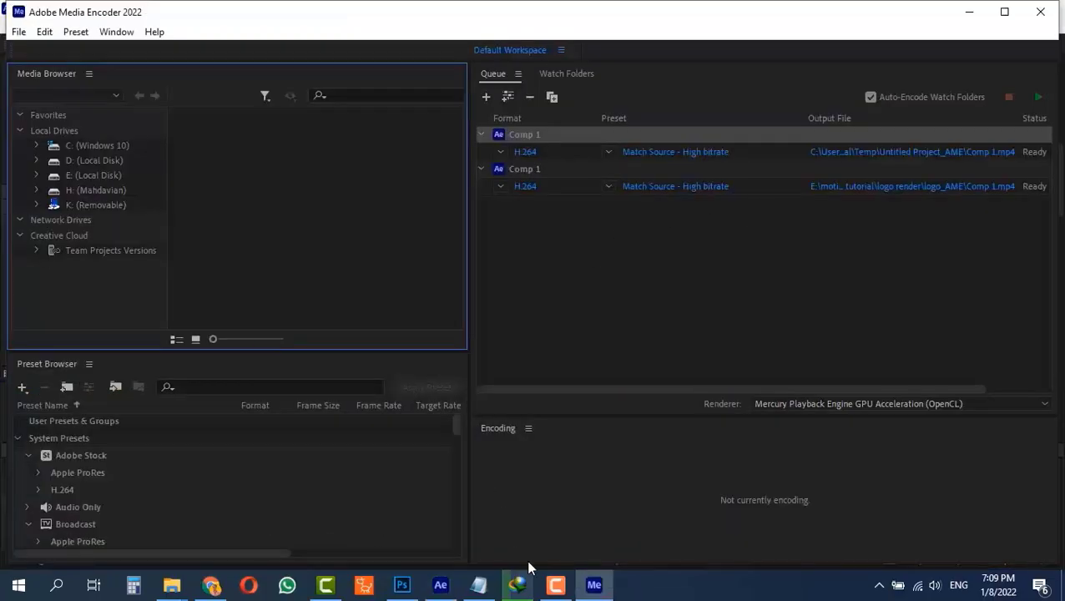
pyautogui.click(442, 585)
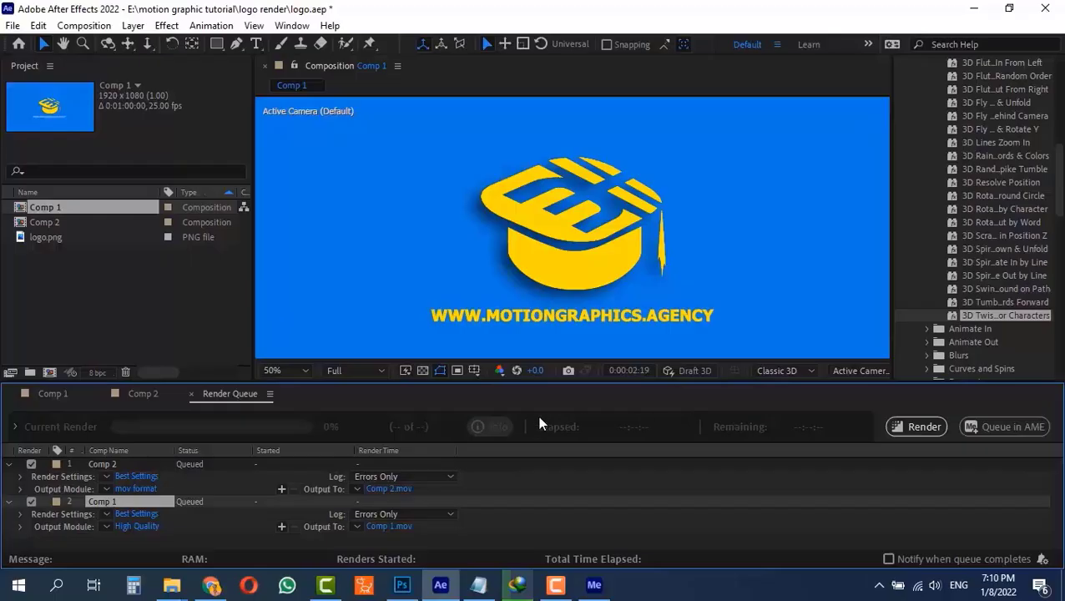
# Look through the Comp 1 and Comp 2 timelines, then close the Render Queue and return to Comp 1.
pyautogui.click(59, 395)
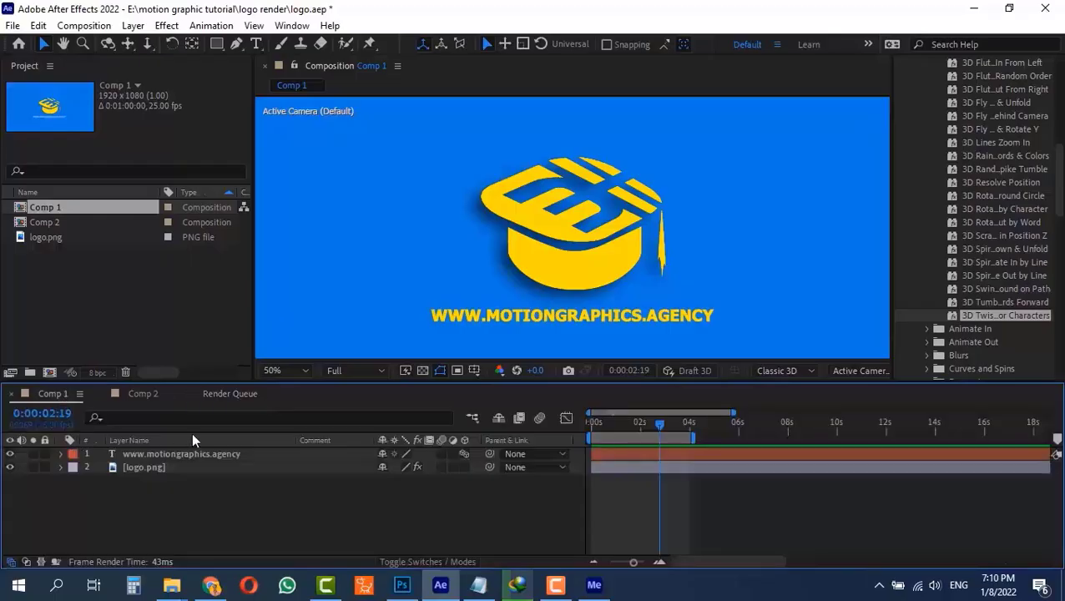
pyautogui.click(136, 395)
pyautogui.click(57, 395)
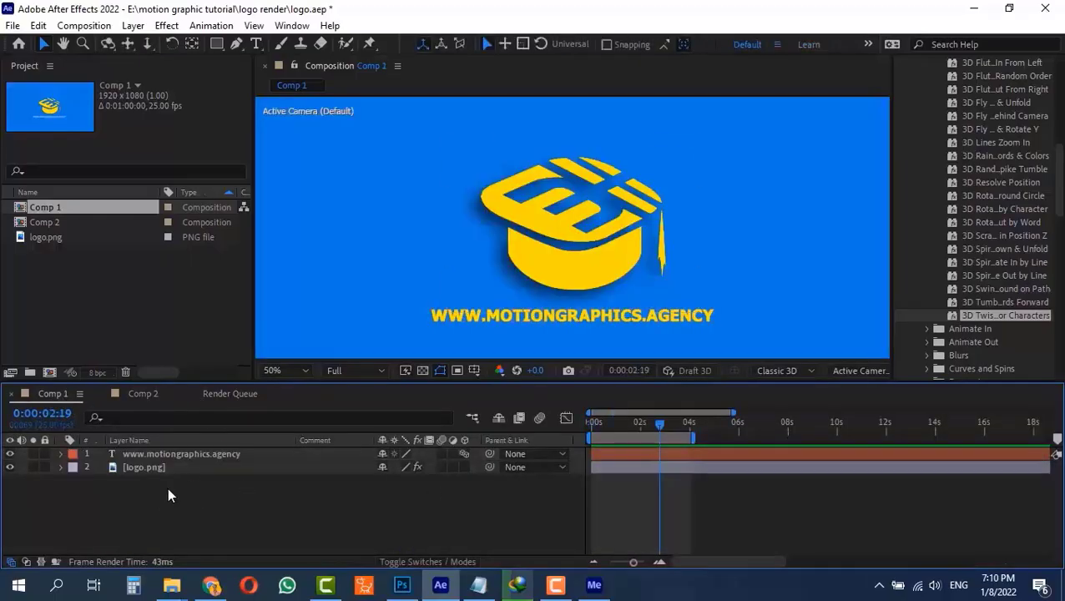
pyautogui.click(247, 395)
pyautogui.click(197, 395)
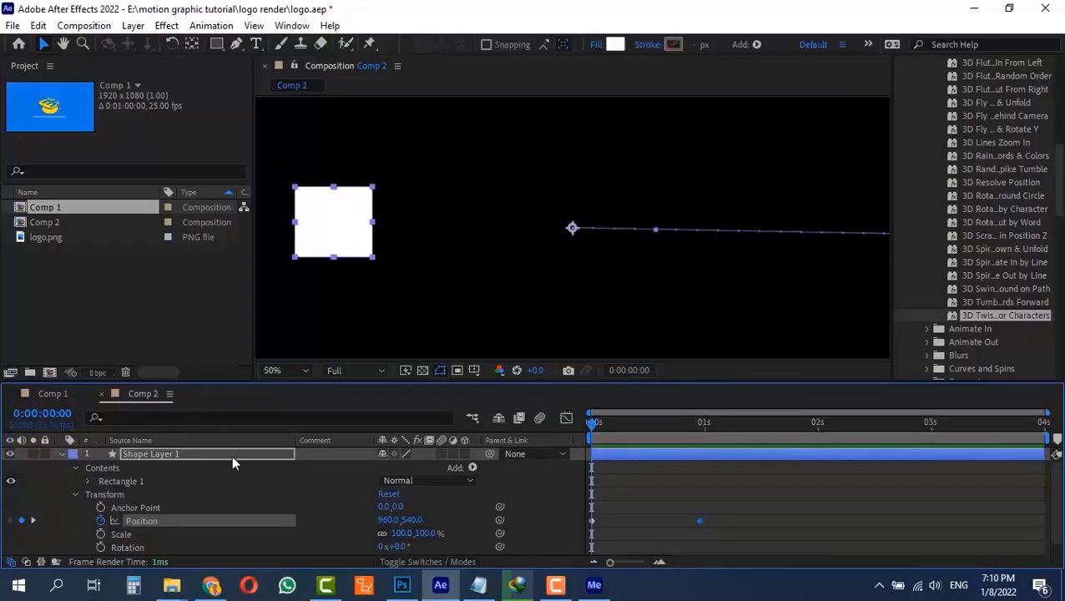
pyautogui.click(52, 394)
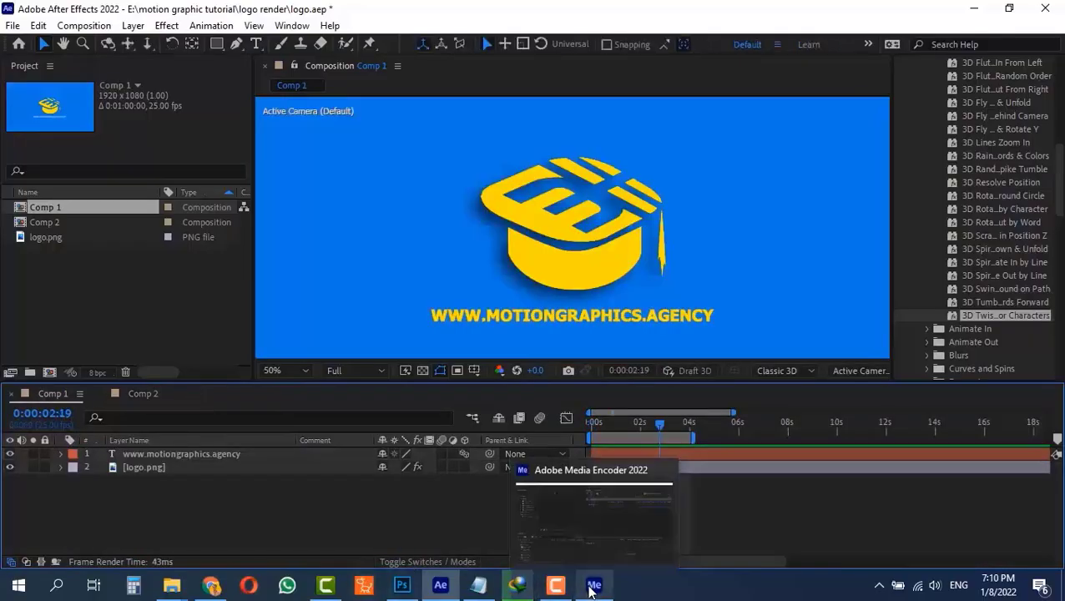
# Switch to Media Encoder and remove the second, duplicate Comp 1 item from the queue.
pyautogui.click(593, 586)
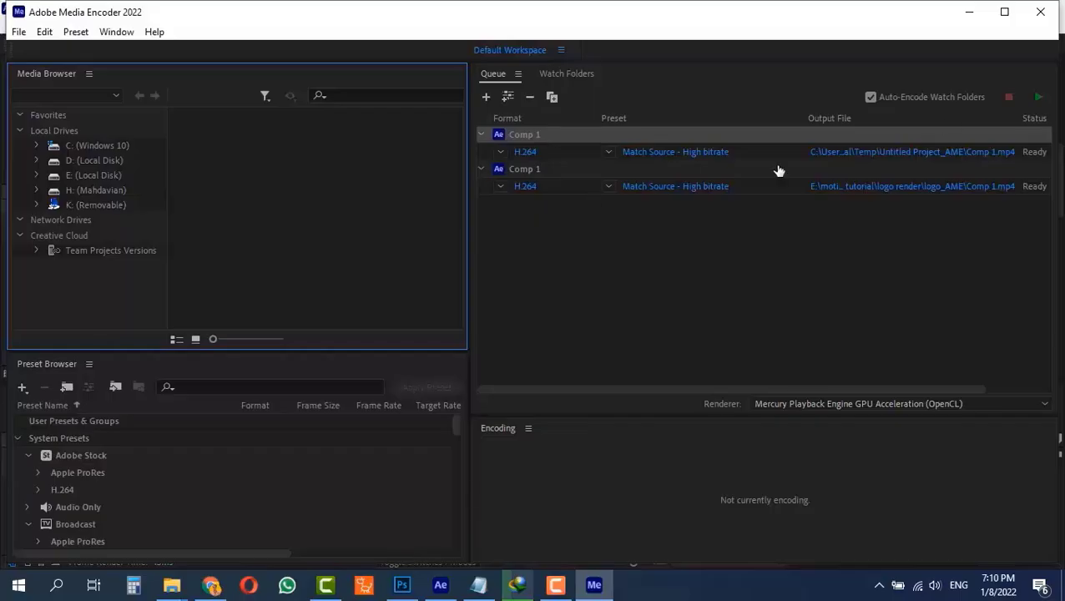
pyautogui.click(441, 585)
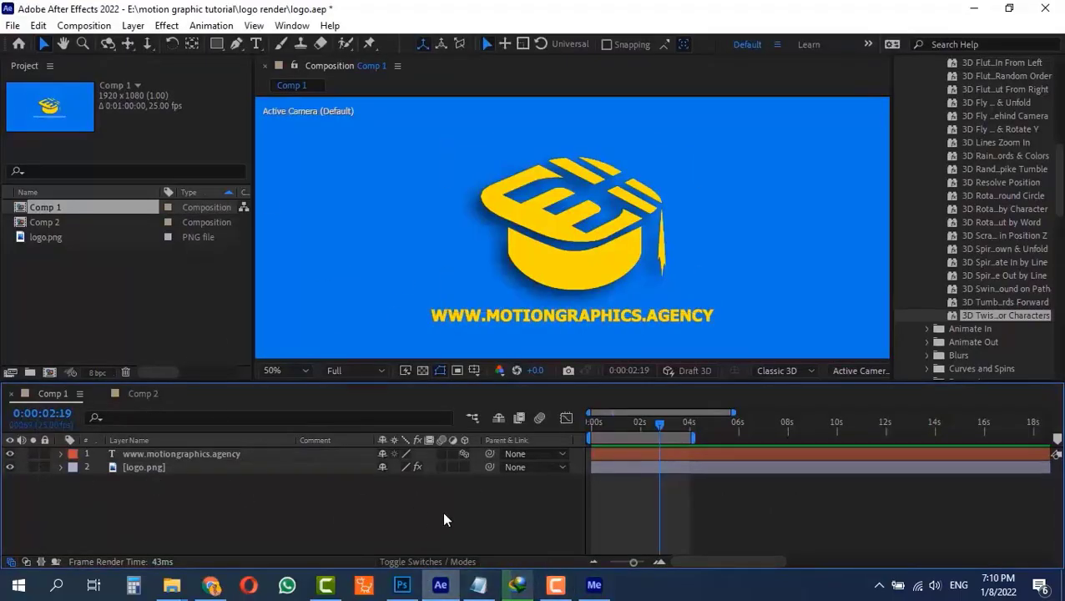
pyautogui.click(594, 585)
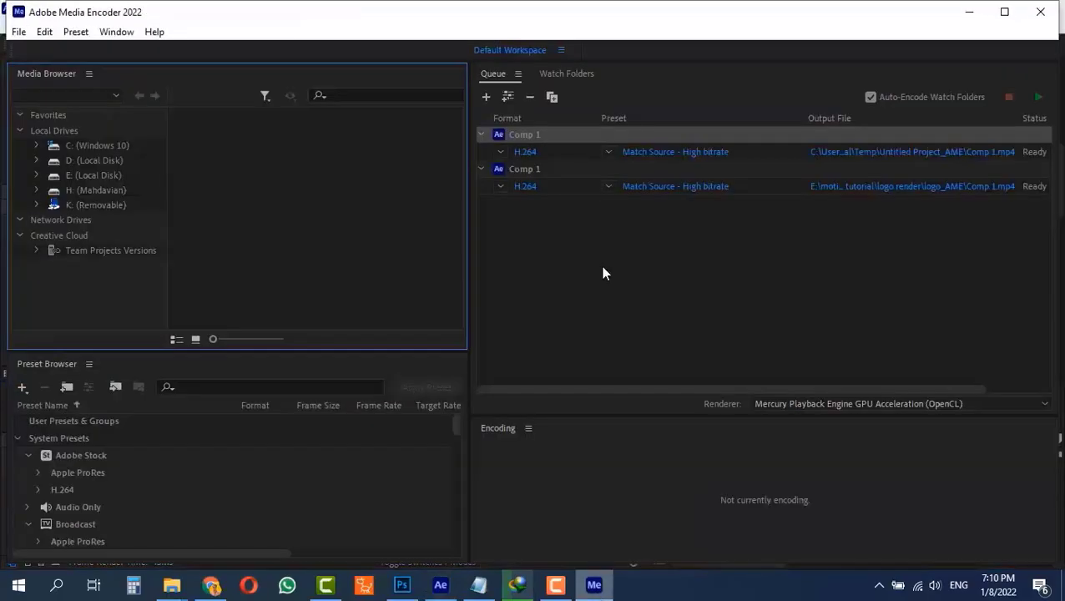
pyautogui.click(539, 168)
pyautogui.press('Delete')
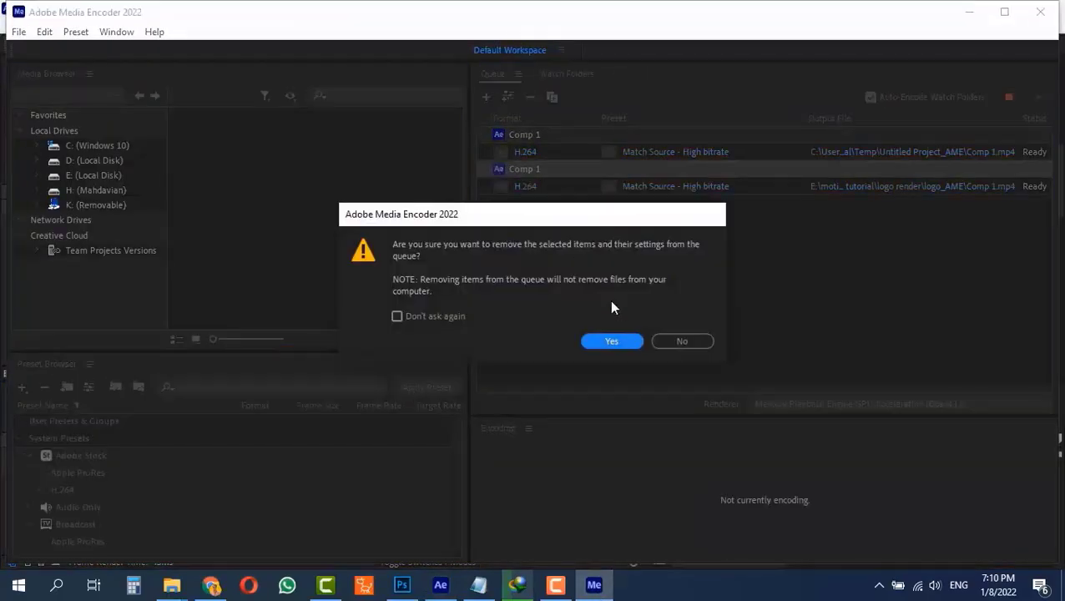
pyautogui.click(610, 344)
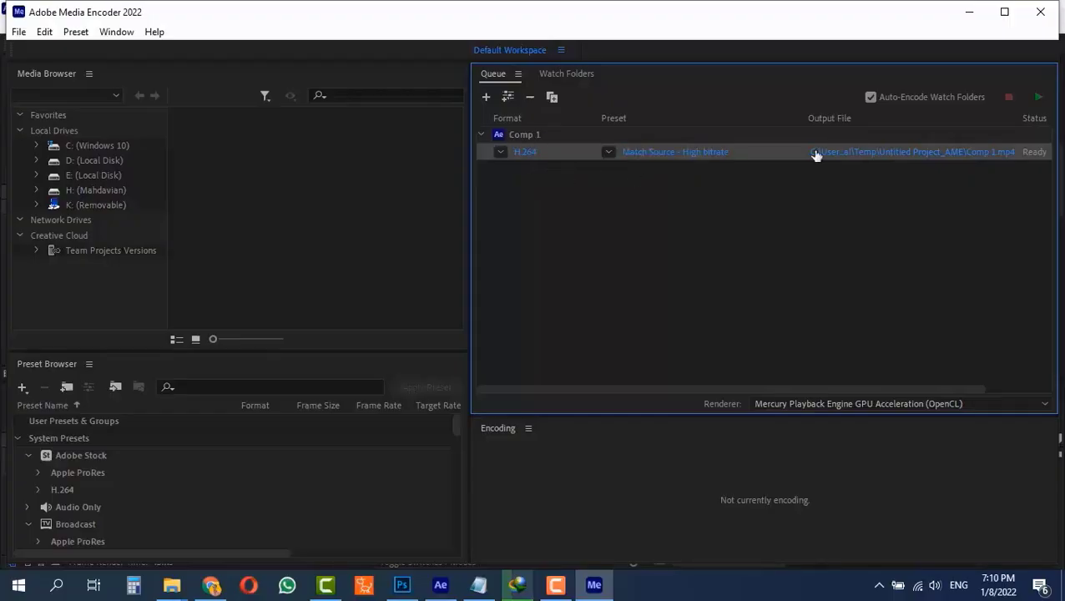
# Set the queued Comp 1 output to save in the Pictures folder under the file name "logo render".
pyautogui.click(877, 152)
pyautogui.scroll(2, 83, 200)
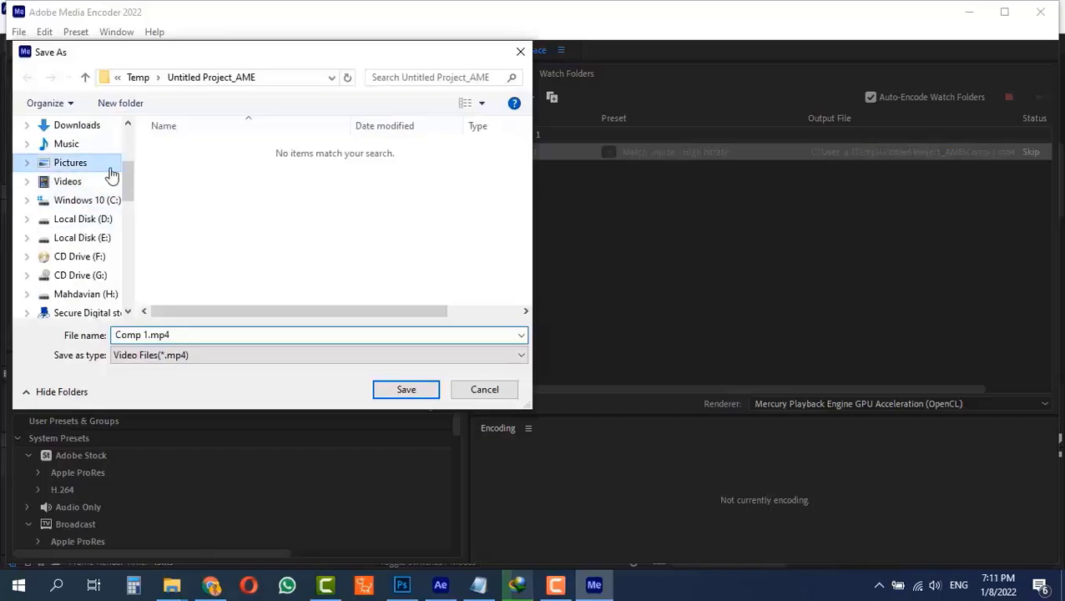
pyautogui.click(67, 164)
pyautogui.click(181, 335)
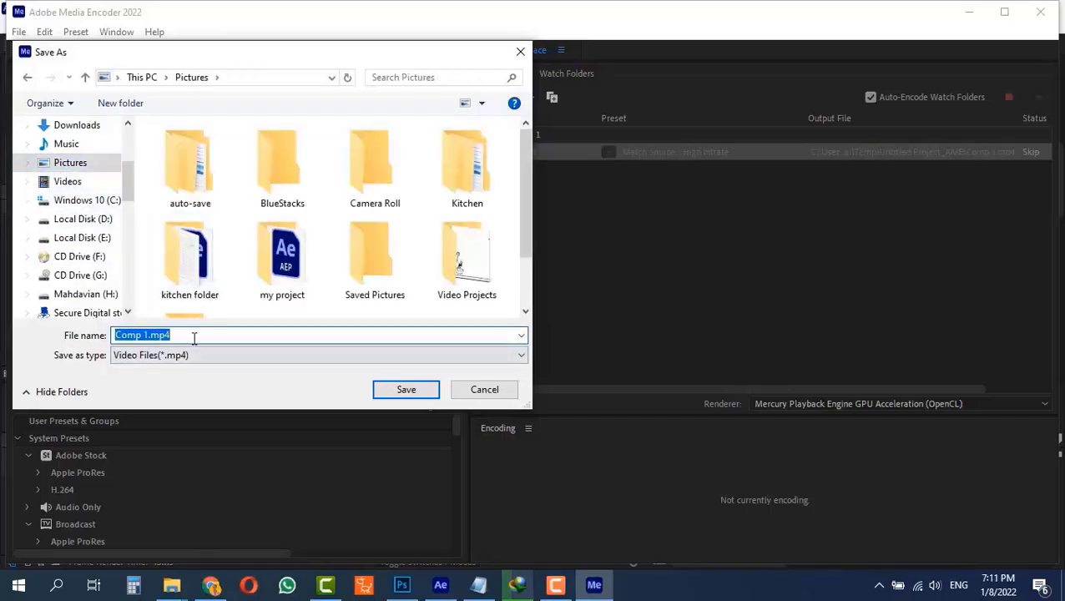
pyautogui.write('ren')
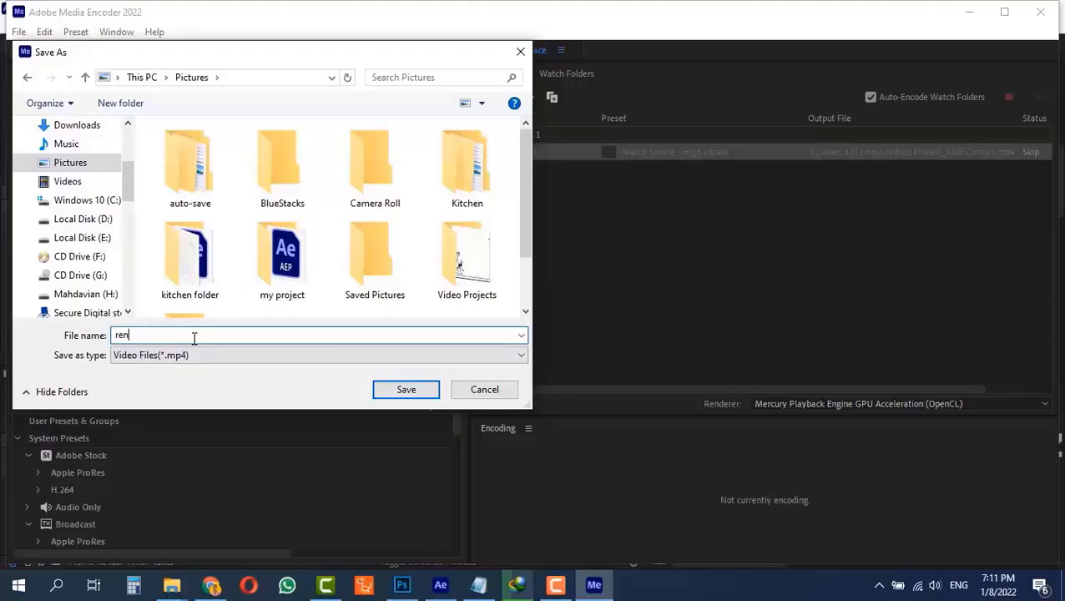
pyautogui.press('BackSpace')
pyautogui.press('BackSpace')
pyautogui.press('BackSpace')
pyautogui.write('logo render')
pyautogui.click(381, 390)
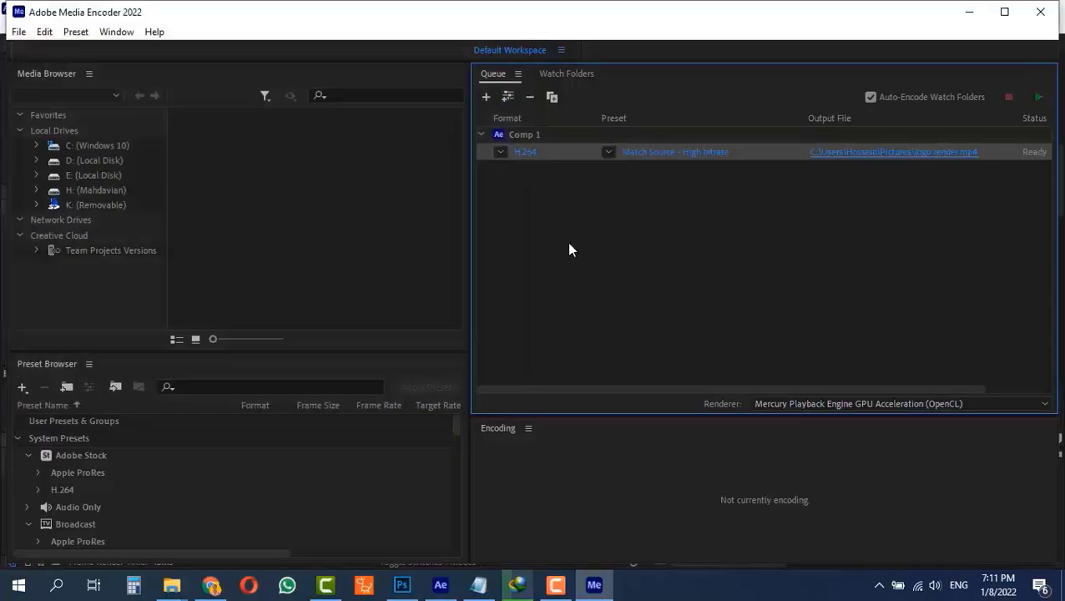
# Open the export settings of the queued Comp 1 in a maximized window and choose H.264 as the format.
pyautogui.click(526, 154)
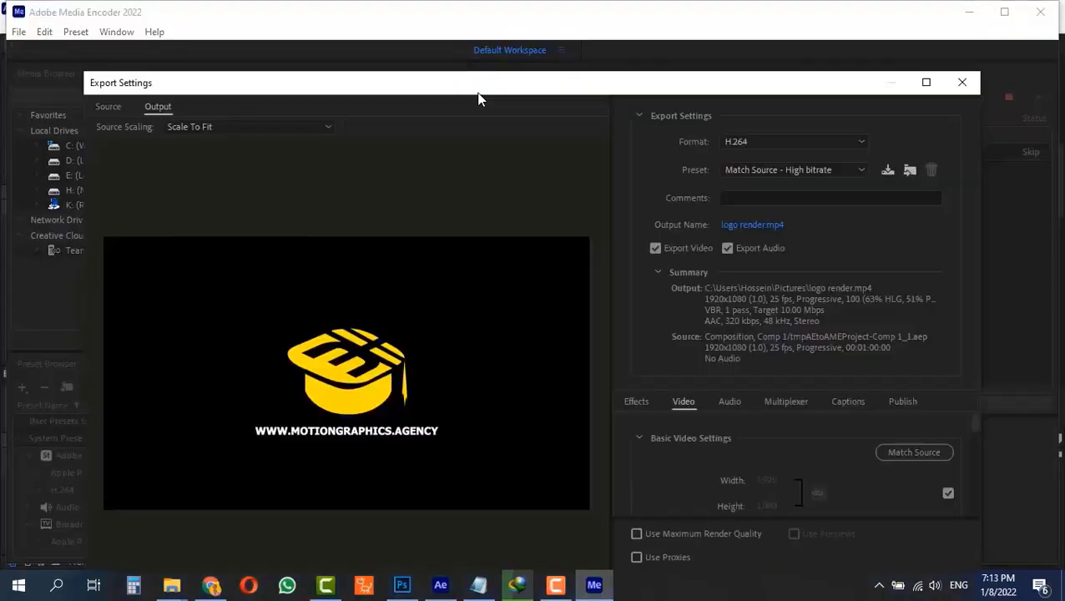
pyautogui.moveTo(478, 93); pyautogui.dragTo(474, 1)
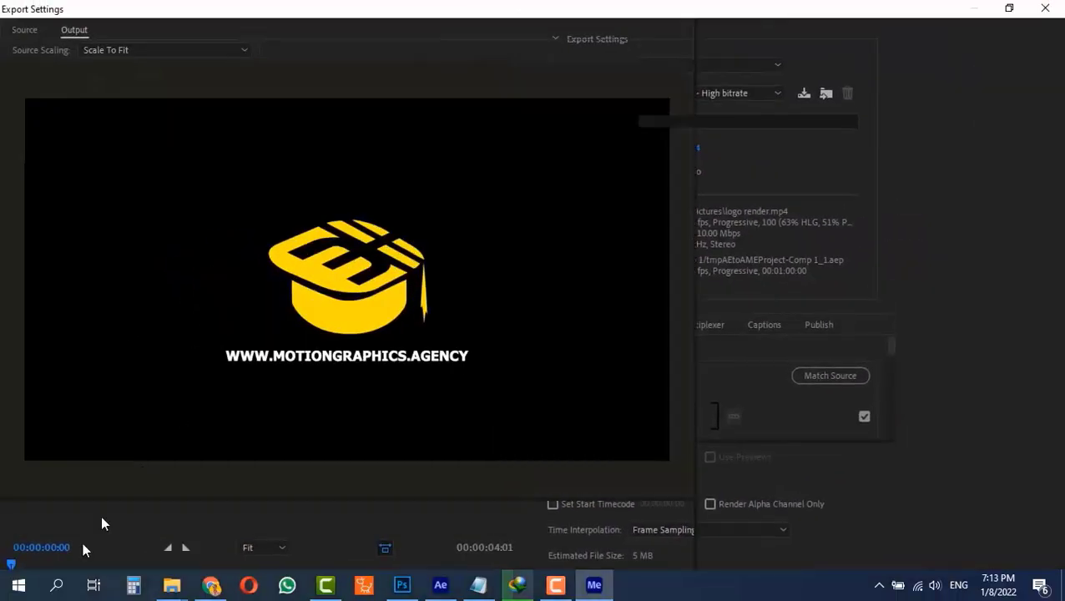
pyautogui.moveTo(10, 535)
pyautogui.mouseDown()
pyautogui.moveTo(45, 537)
pyautogui.moveTo(10, 535)
pyautogui.mouseUp()
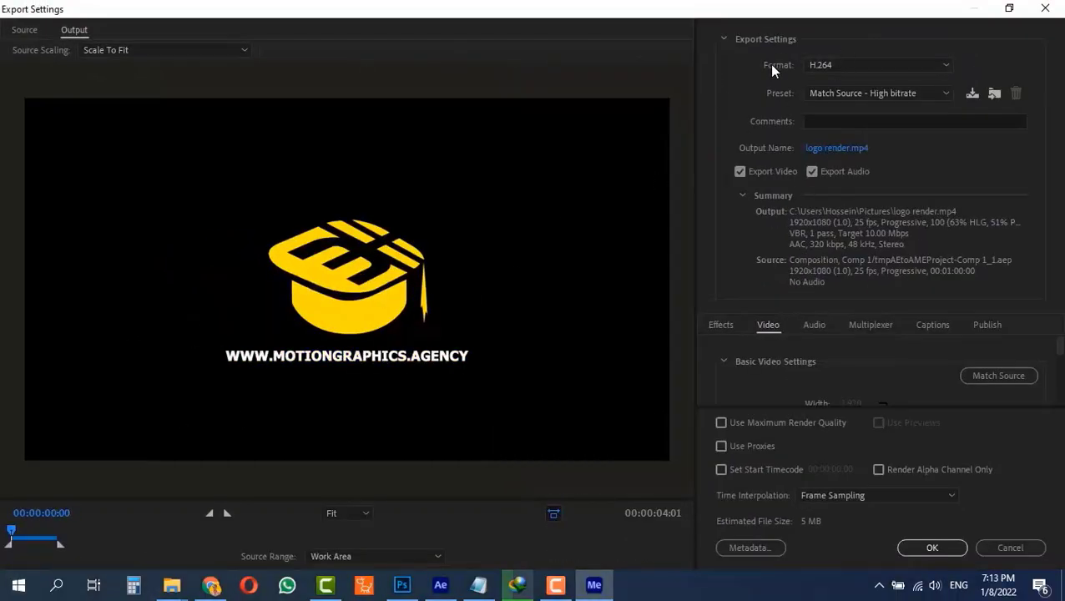
pyautogui.click(865, 66)
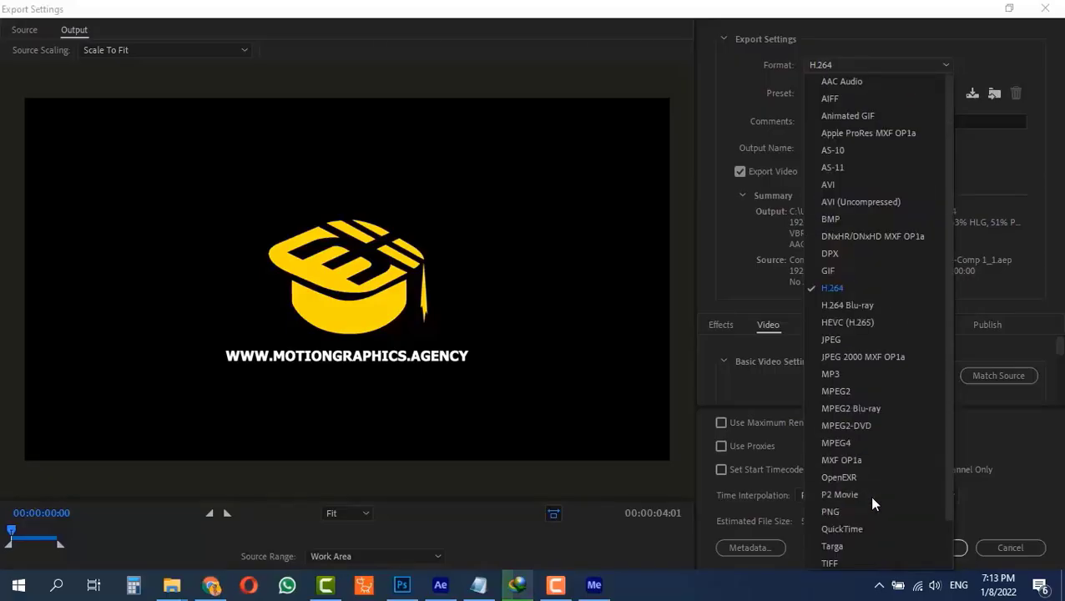
pyautogui.scroll(-1, 863, 462)
pyautogui.scroll(1, 864, 461)
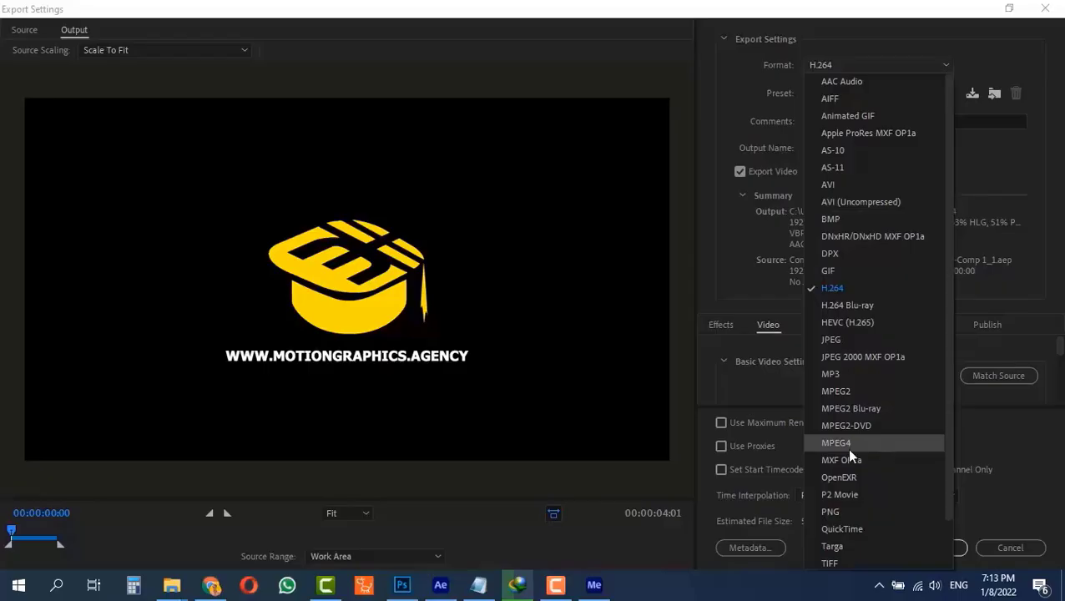
pyautogui.click(849, 291)
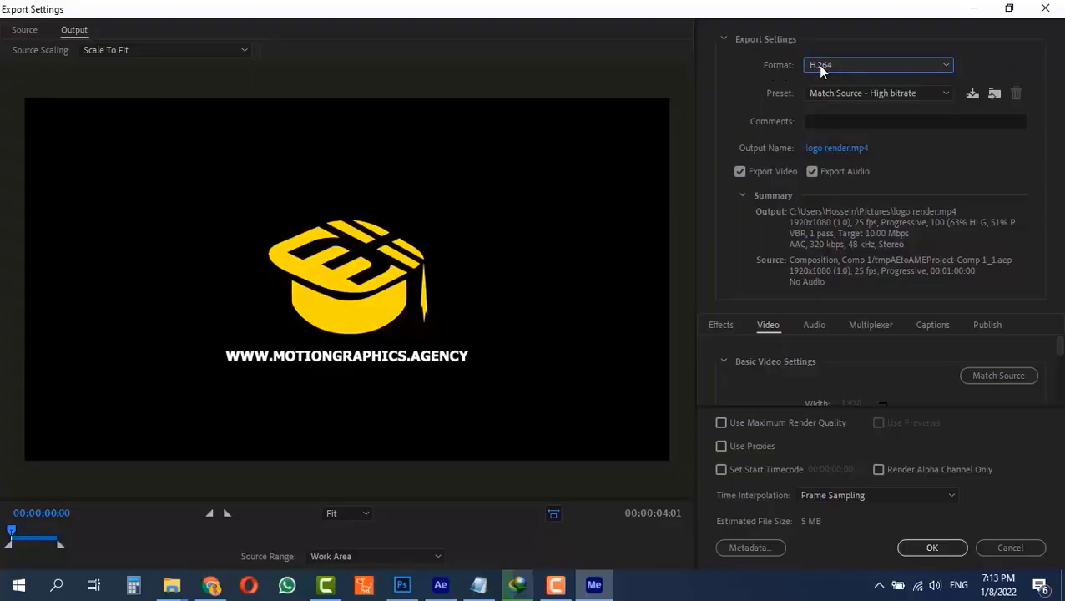
# Try the YouTube 1080p Full HD preset and review its video settings.
pyautogui.click(867, 93)
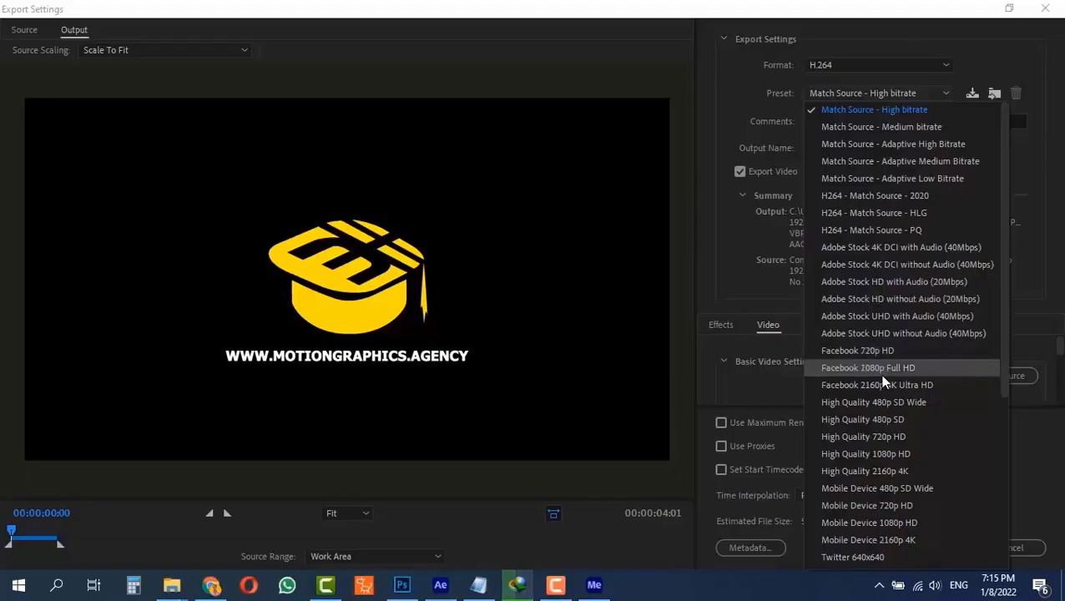
pyautogui.scroll(-5, 883, 381)
pyautogui.scroll(3, 884, 377)
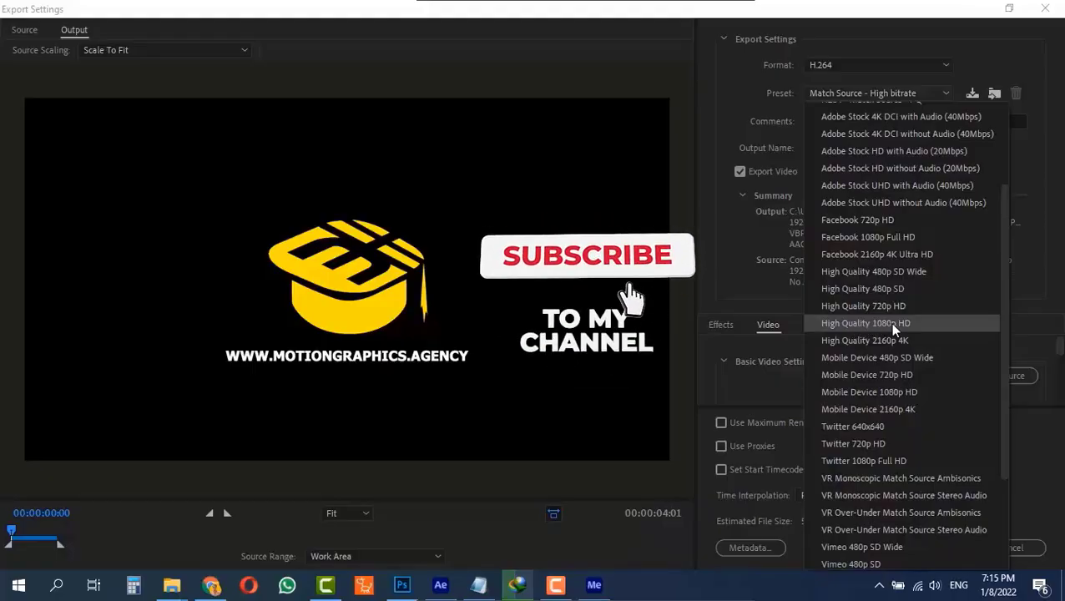
pyautogui.scroll(-3, 914, 376)
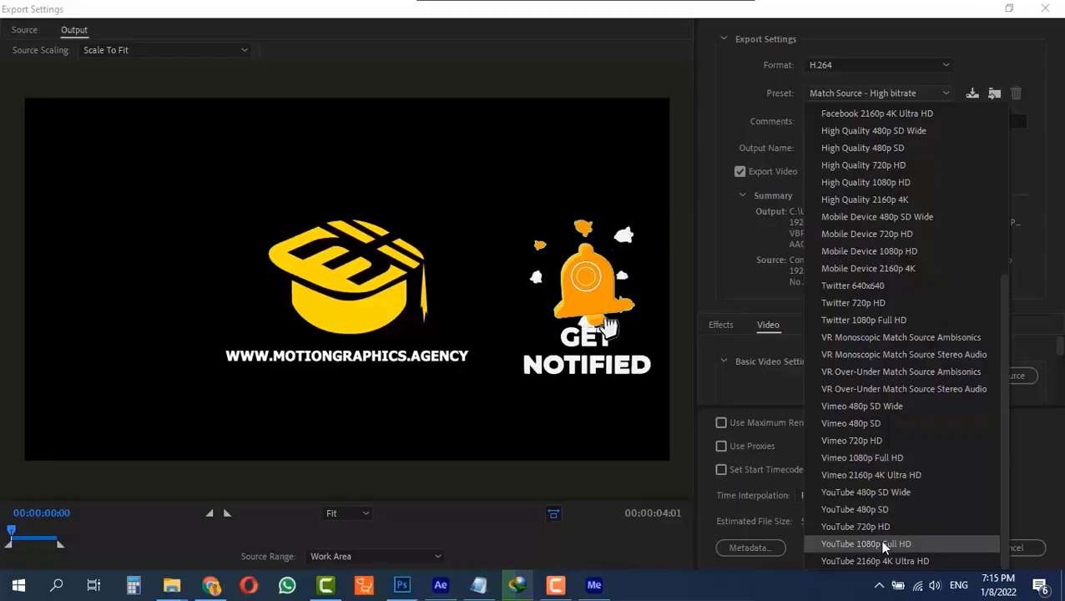
pyautogui.click(856, 545)
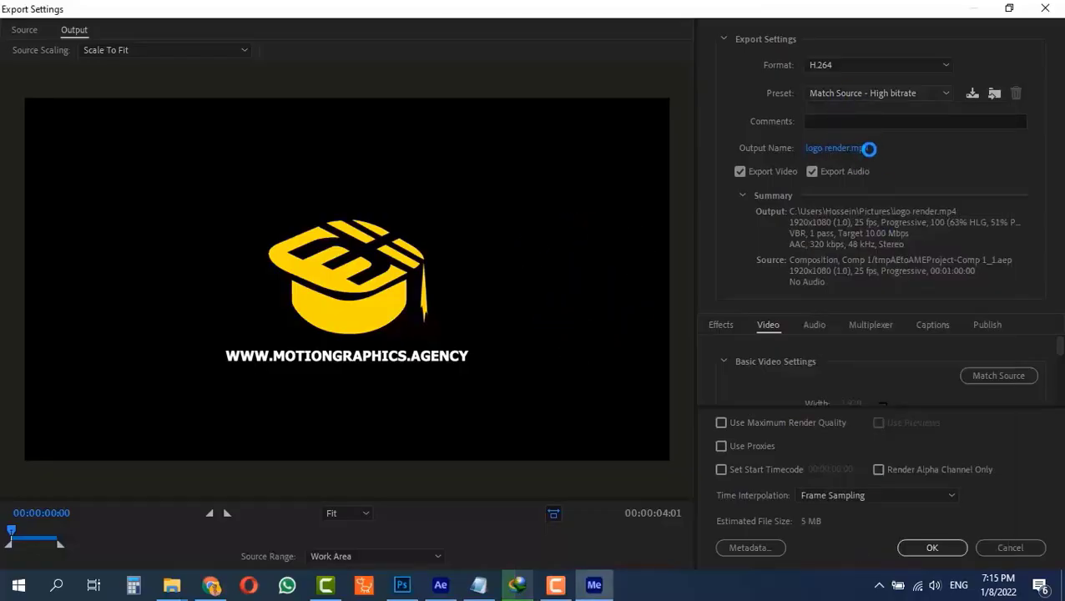
pyautogui.scroll(-2, 833, 387)
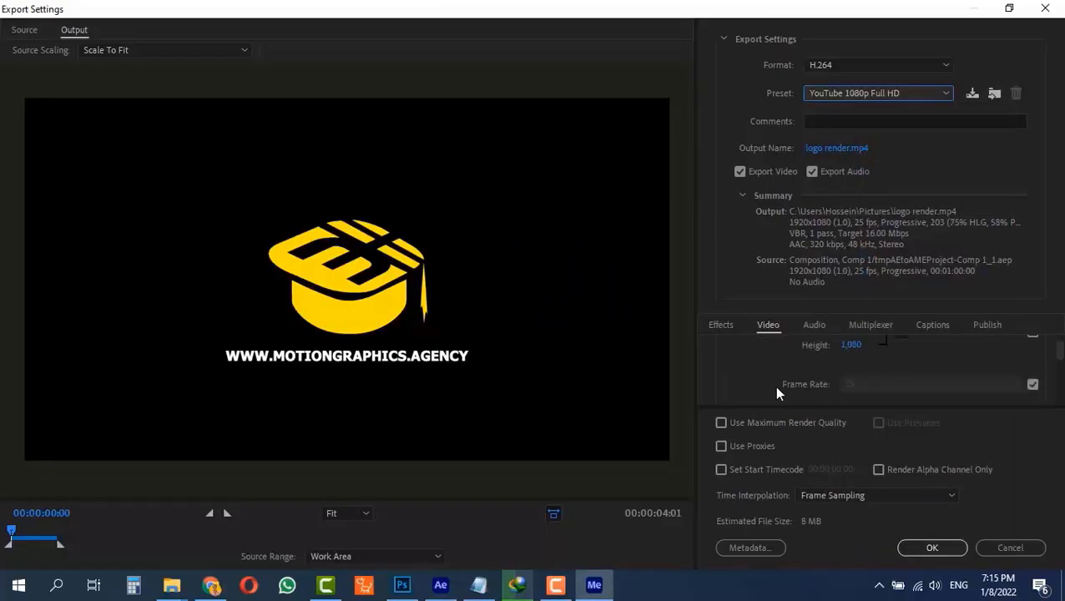
pyautogui.scroll(-2, 782, 368)
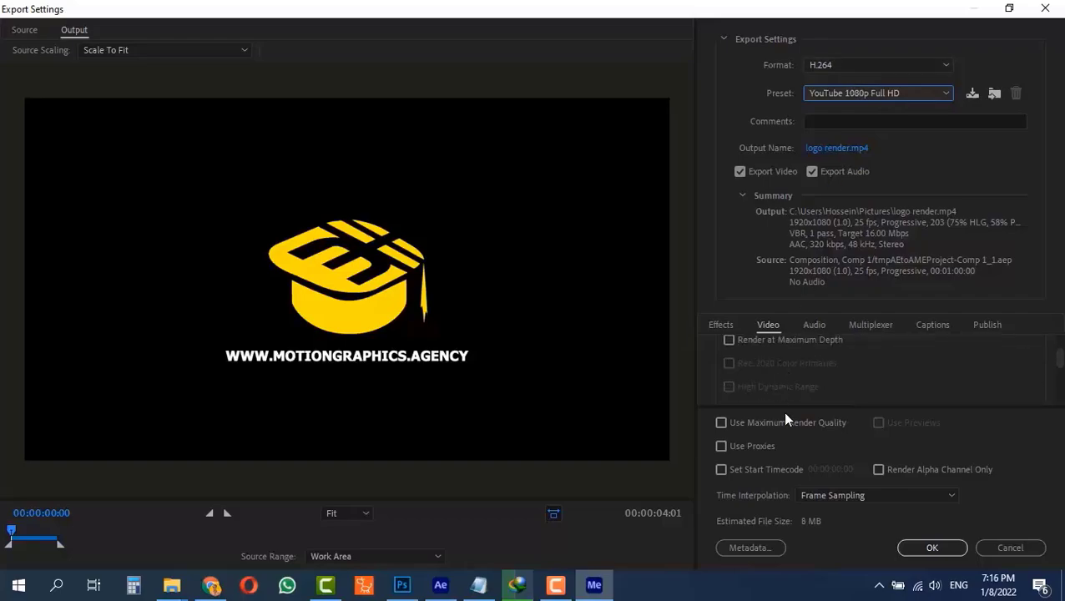
pyautogui.scroll(6, 791, 370)
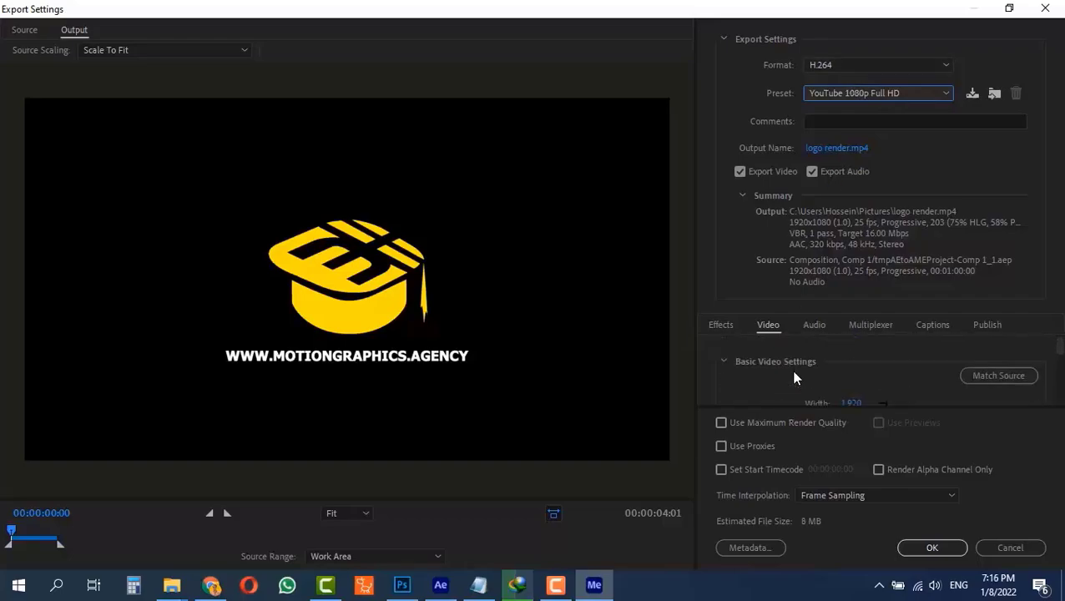
# Set the export preset to Match Source - High bitrate and review its frame size and frame rate settings.
pyautogui.click(865, 94)
pyautogui.scroll(3, 860, 148)
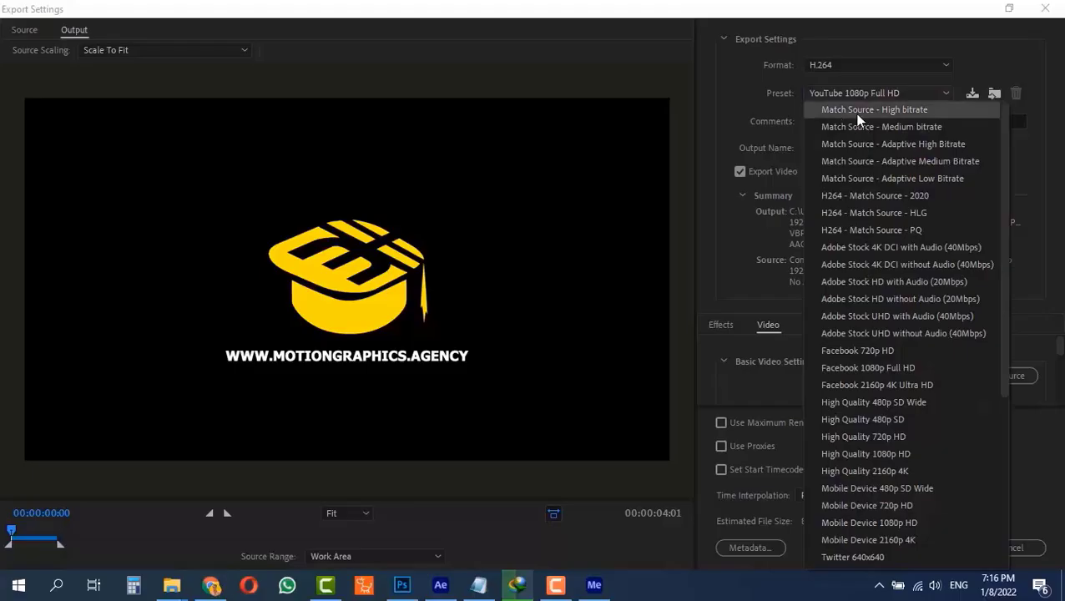
pyautogui.click(858, 116)
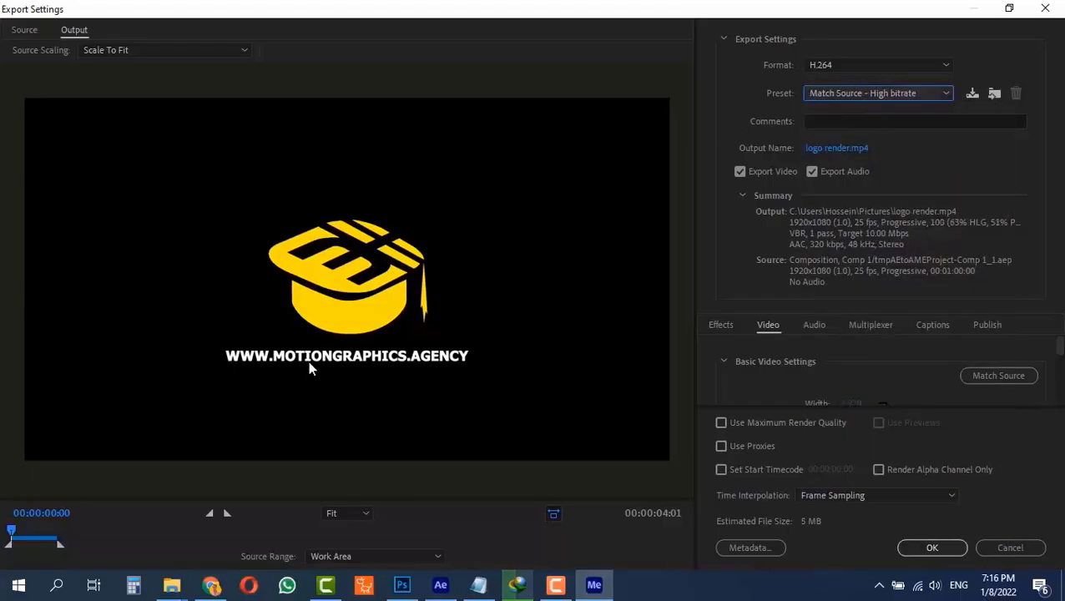
pyautogui.scroll(-1, 746, 385)
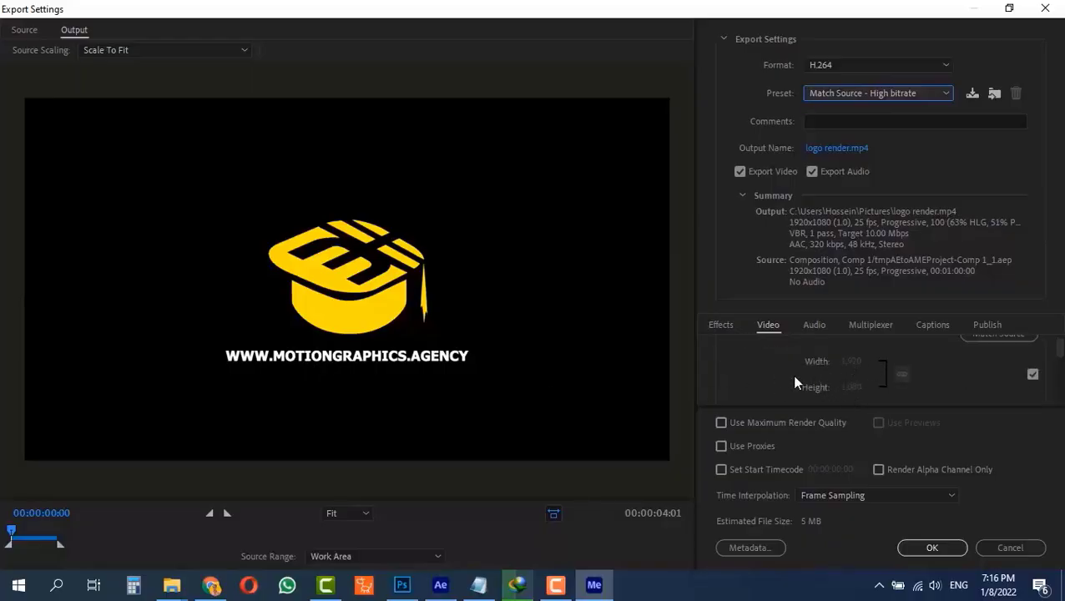
pyautogui.scroll(-3, 777, 376)
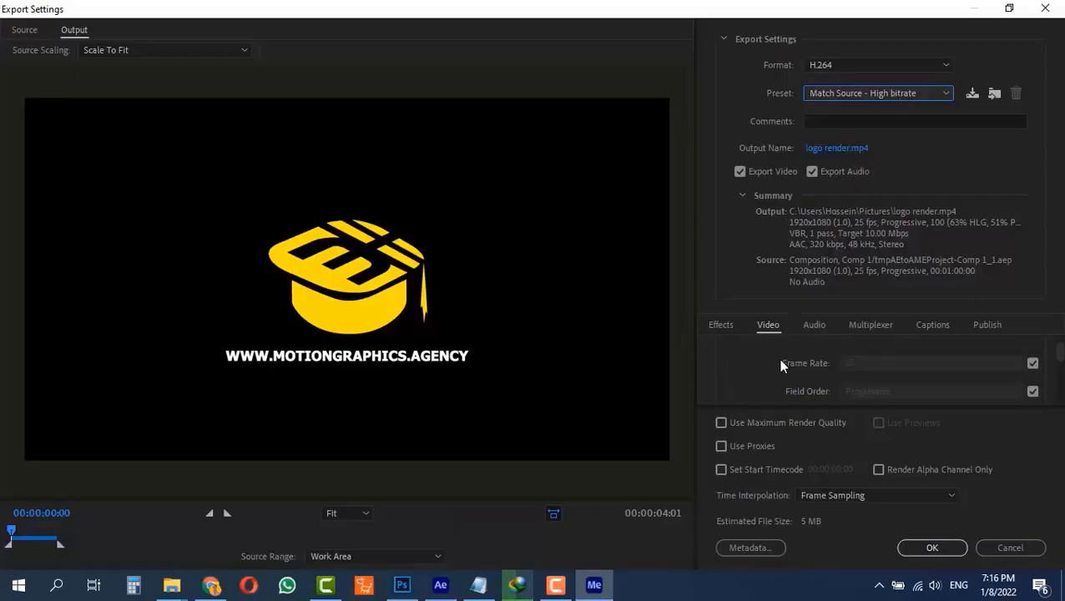
pyautogui.scroll(4, 732, 368)
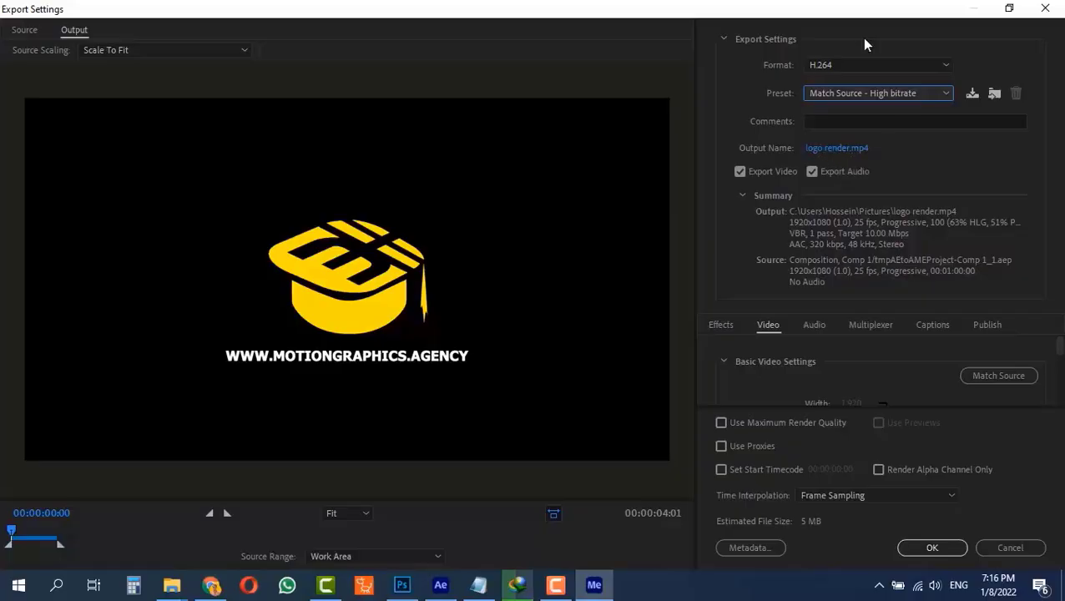
pyautogui.moveTo(854, 16); pyautogui.dragTo(682, 48)
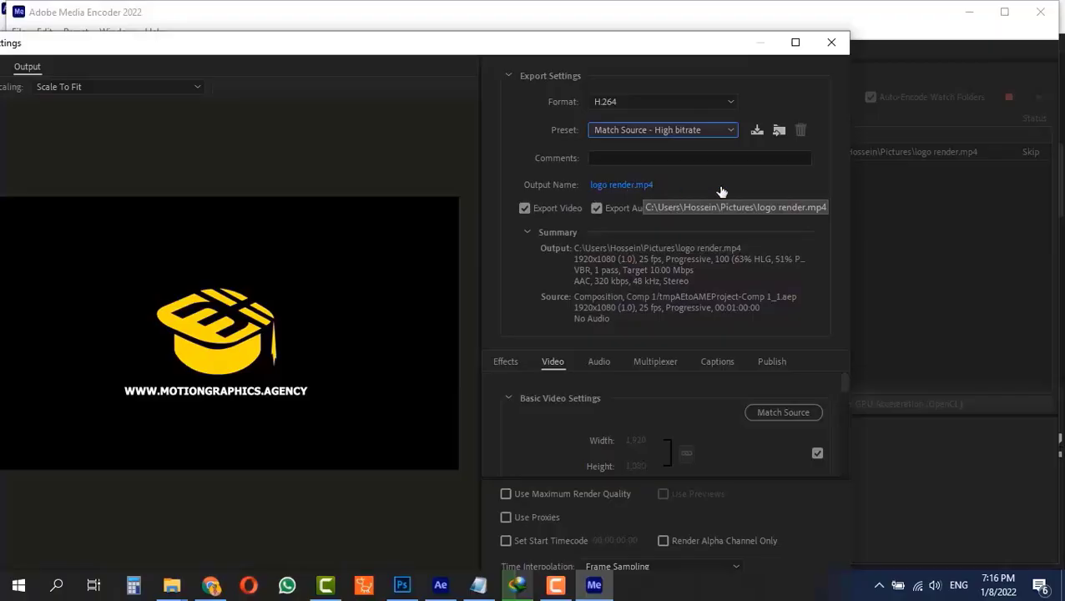
pyautogui.moveTo(711, 46); pyautogui.dragTo(910, 4)
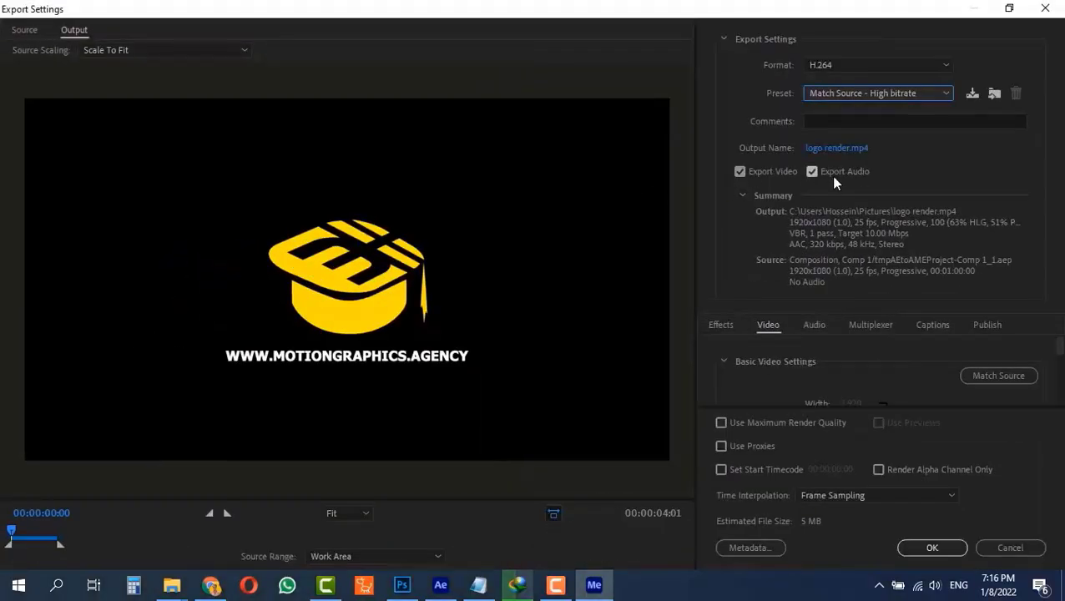
# Try excluding the video and the audio from the export one at a time, re-enabling each.
pyautogui.click(750, 170)
pyautogui.click(741, 172)
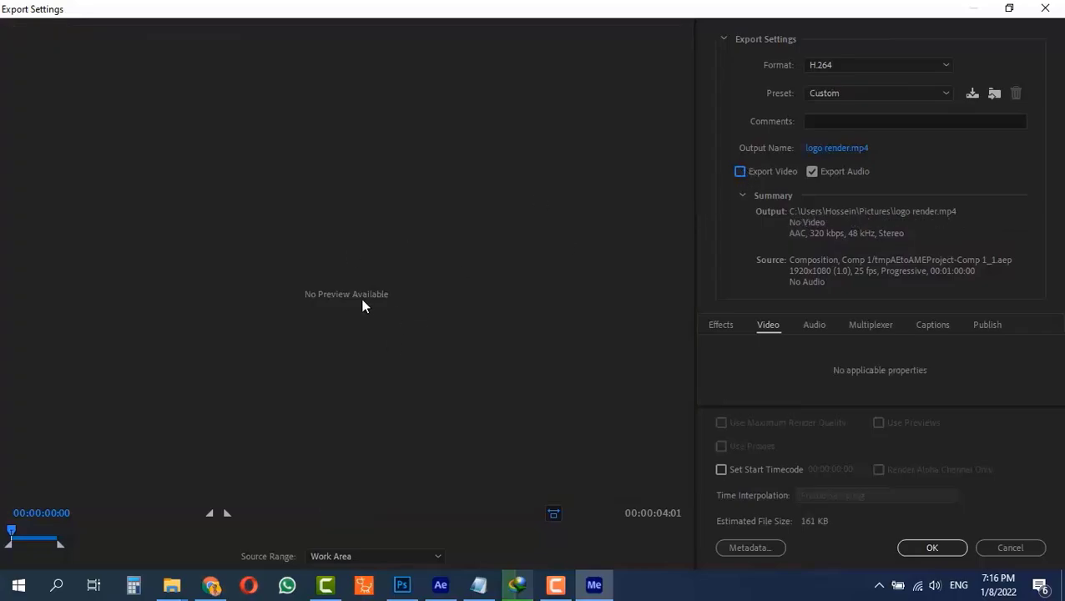
pyautogui.click(740, 172)
pyautogui.click(812, 172)
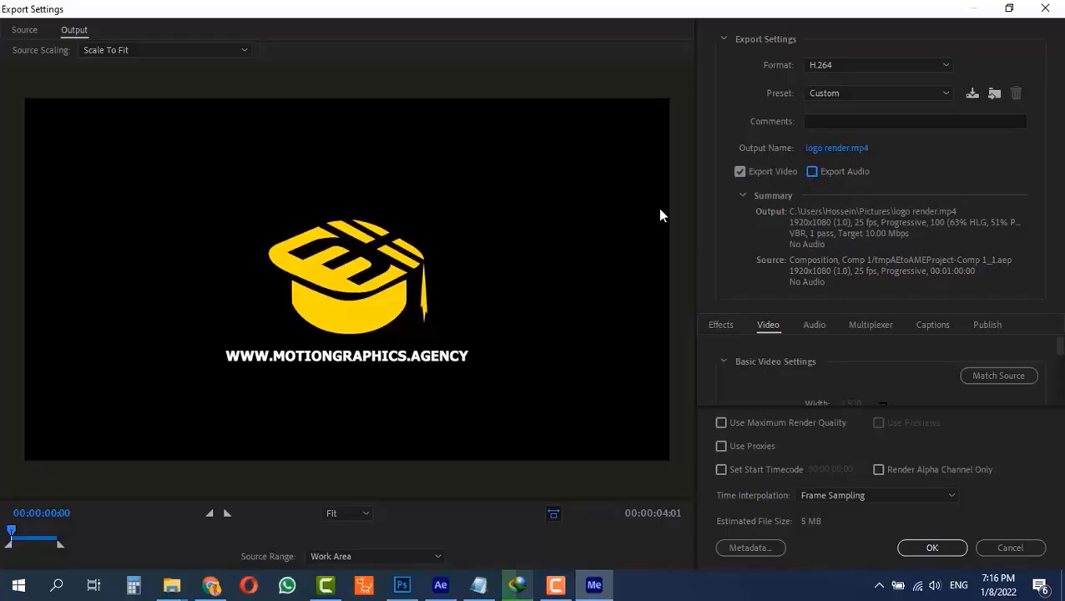
pyautogui.click(812, 172)
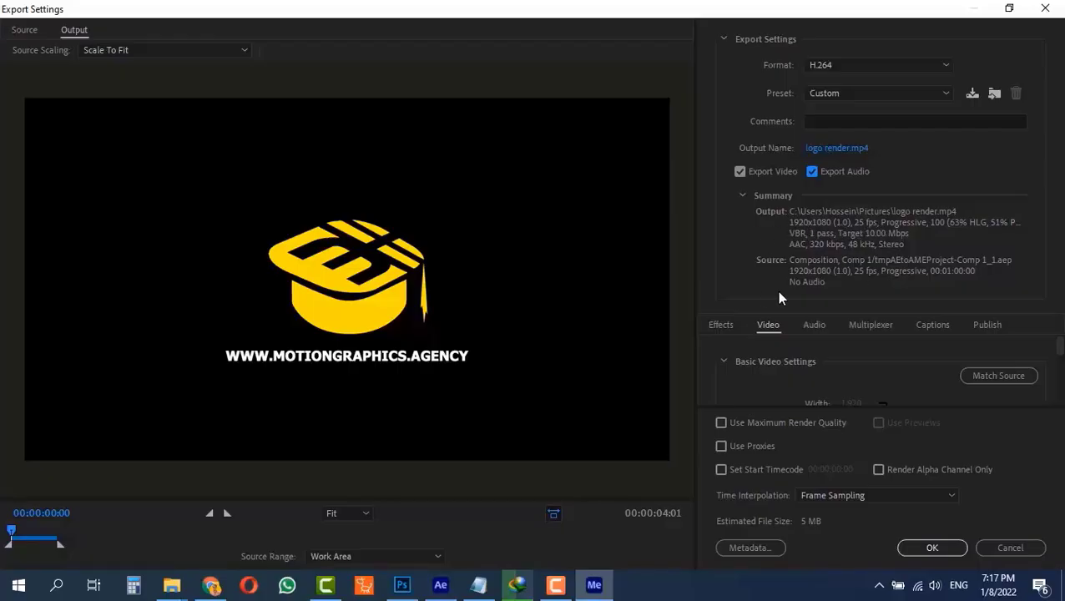
# Examine the effects available for the export, from Lumetri Look / LUT and SDR Conform to the overlay position and offset options.
pyautogui.click(720, 327)
pyautogui.scroll(-4, 766, 371)
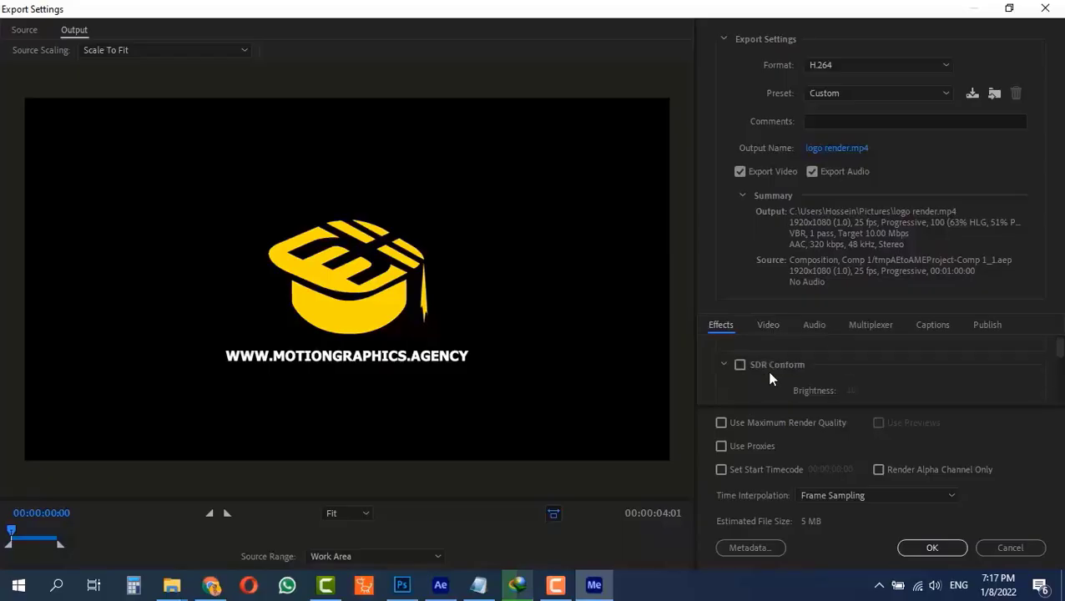
pyautogui.scroll(4, 770, 387)
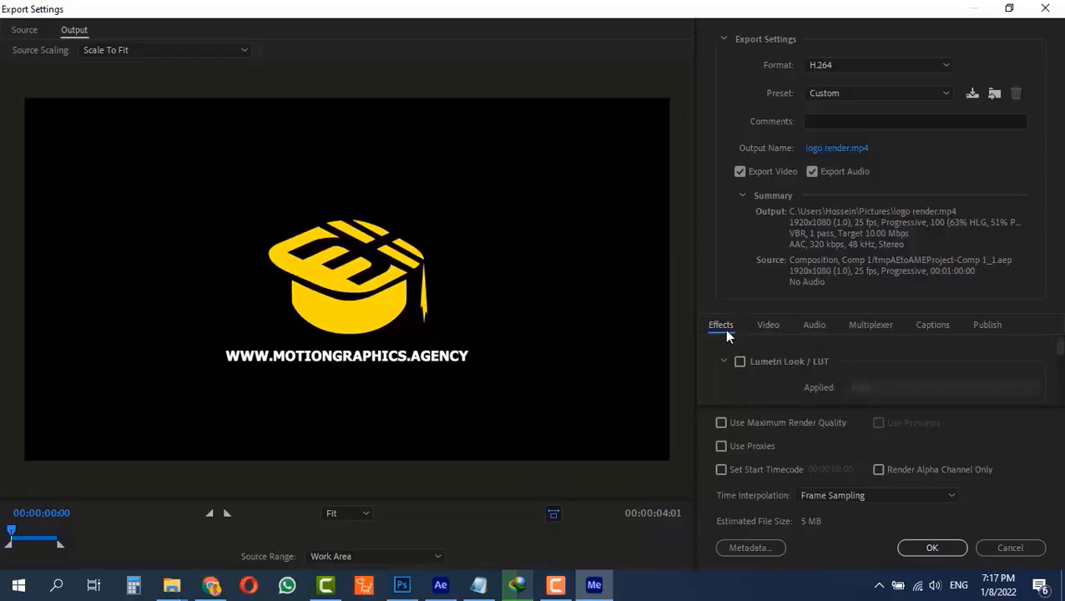
pyautogui.scroll(-4, 776, 379)
pyautogui.scroll(3, 776, 381)
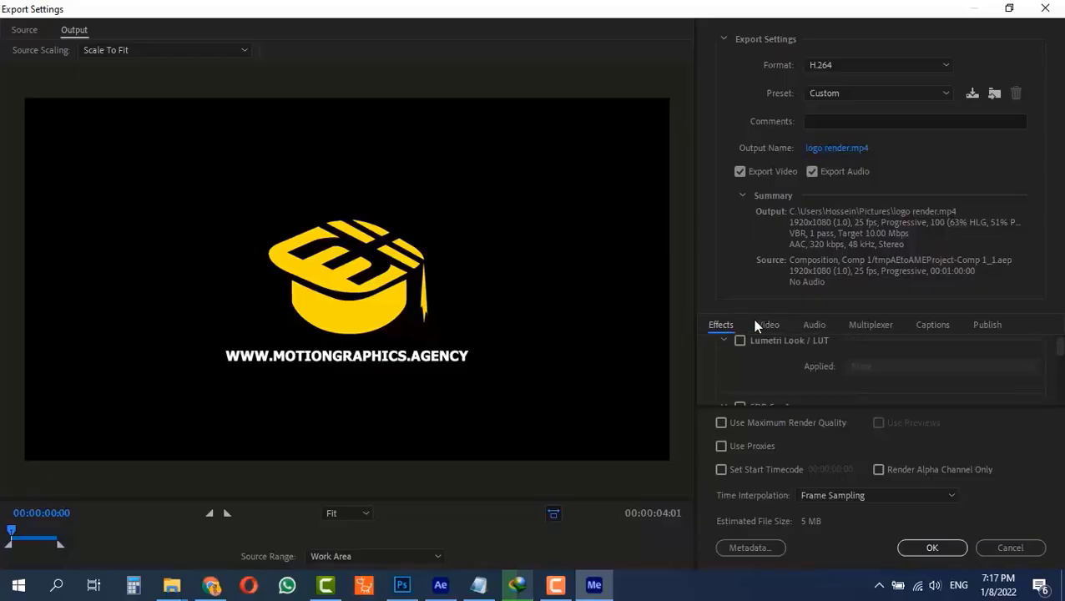
pyautogui.scroll(-4, 768, 376)
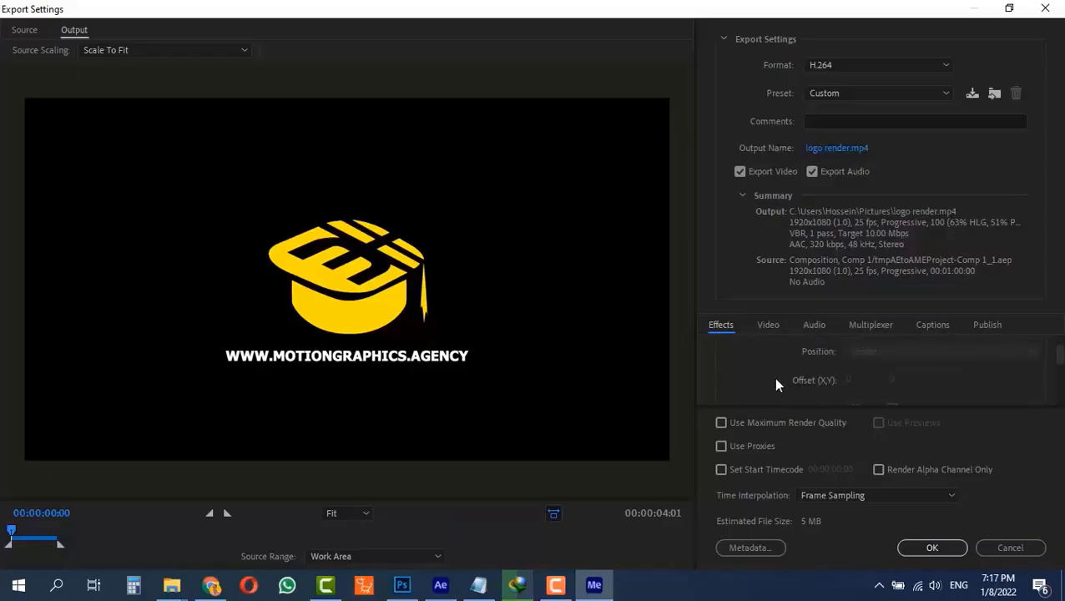
pyautogui.scroll(2, 760, 375)
pyautogui.scroll(2, 762, 376)
# Examine the audio, multiplexer, captions and publish settings of the export, including the Adobe Creative Cloud and Facebook options.
pyautogui.click(769, 325)
pyautogui.click(814, 325)
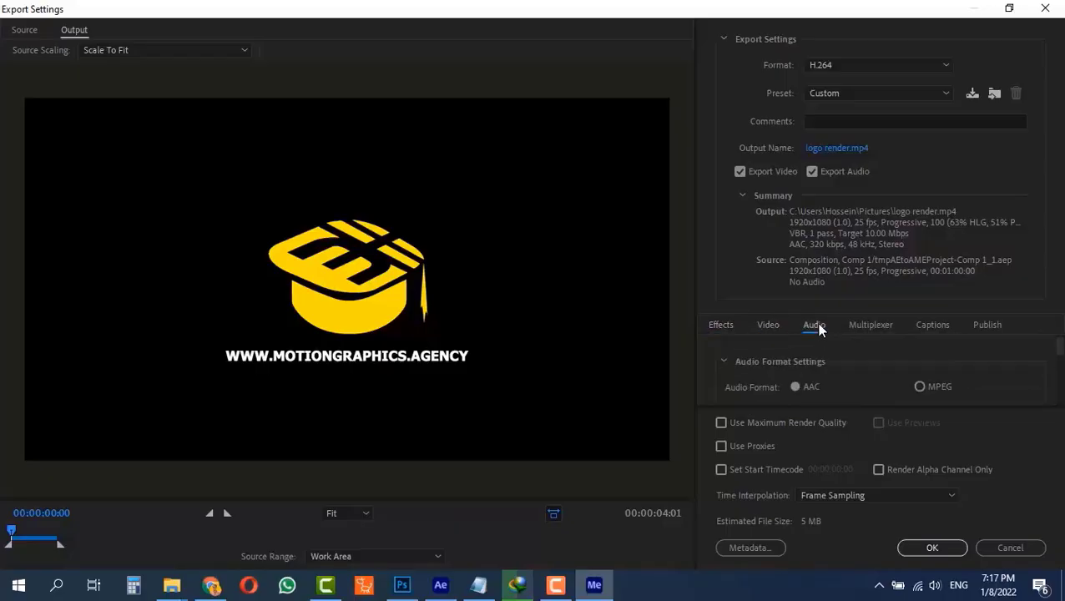
pyautogui.click(871, 325)
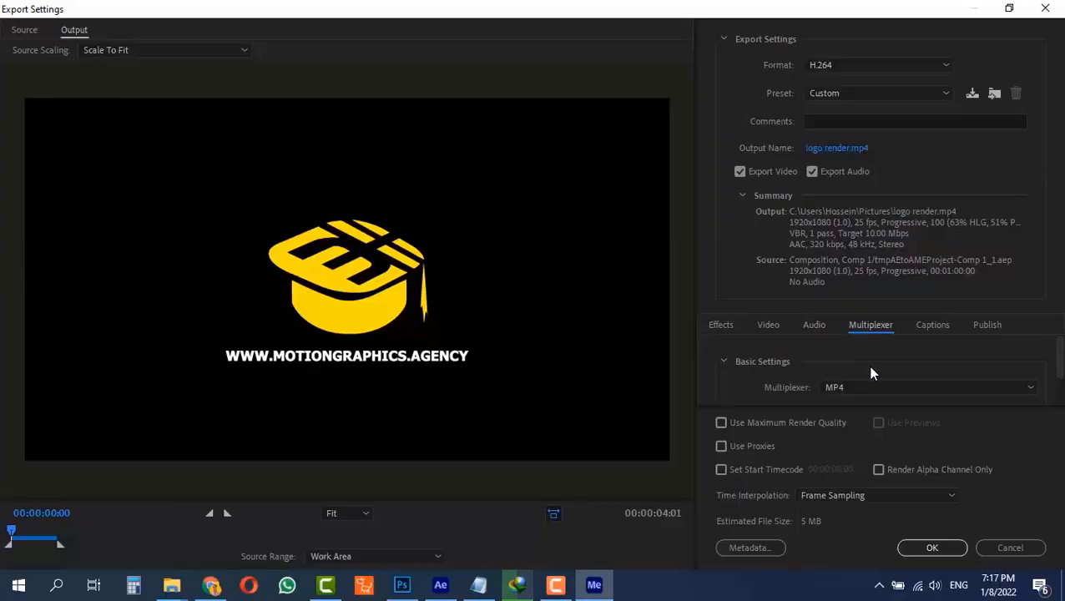
pyautogui.click(931, 329)
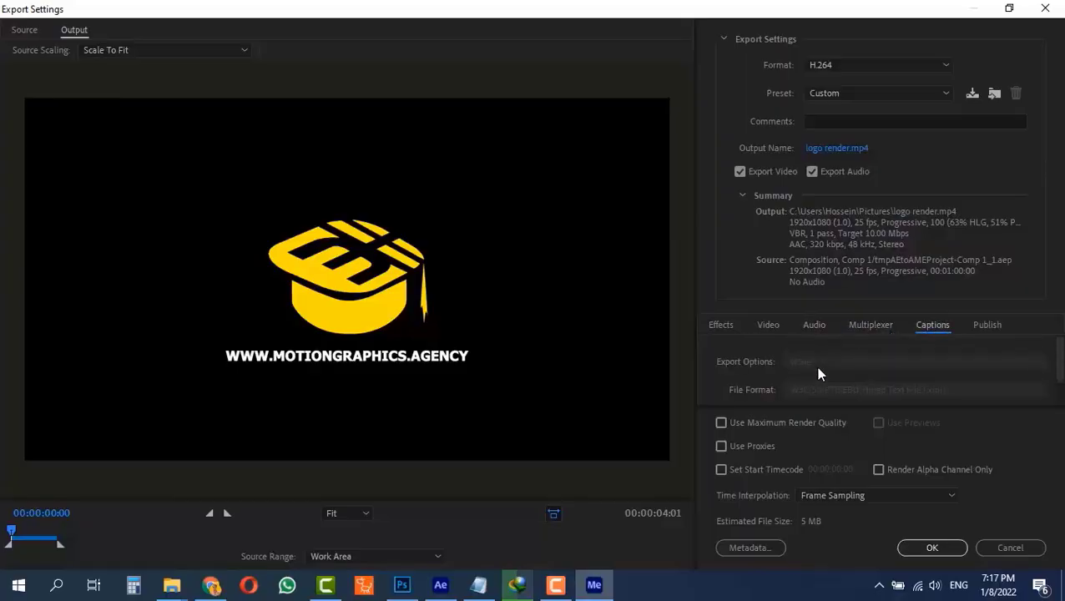
pyautogui.click(986, 328)
pyautogui.scroll(-2, 755, 363)
pyautogui.scroll(2, 756, 363)
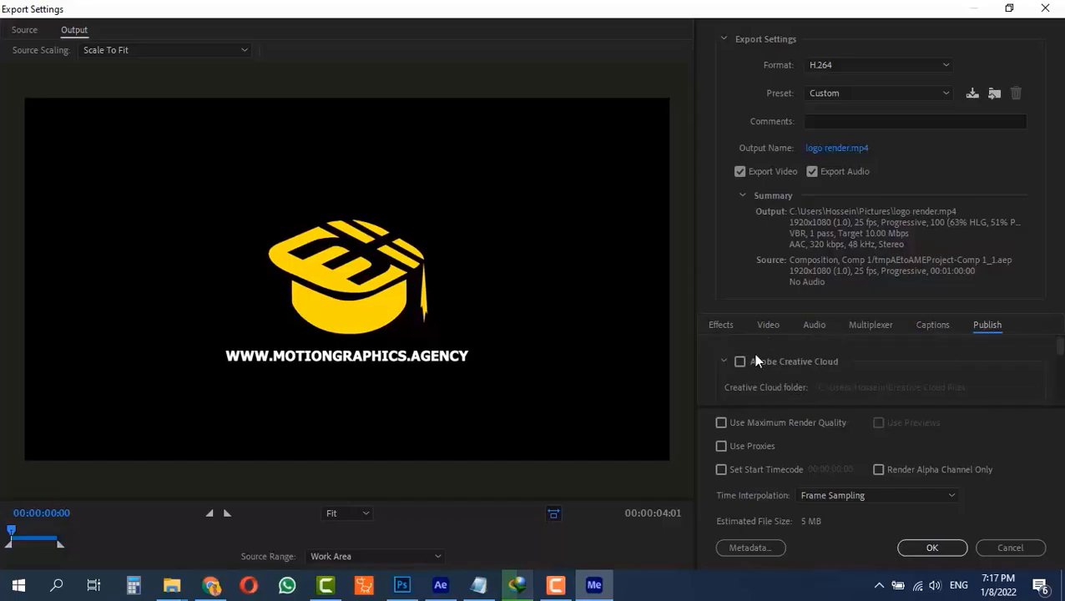
pyautogui.scroll(-8, 785, 392)
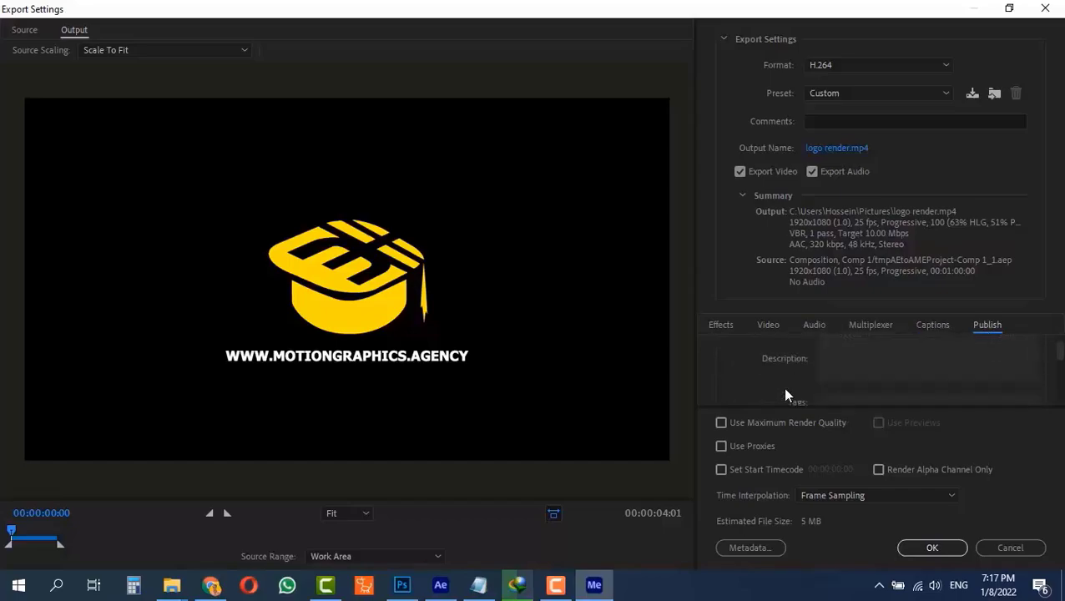
pyautogui.scroll(2, 784, 394)
pyautogui.scroll(-6, 809, 391)
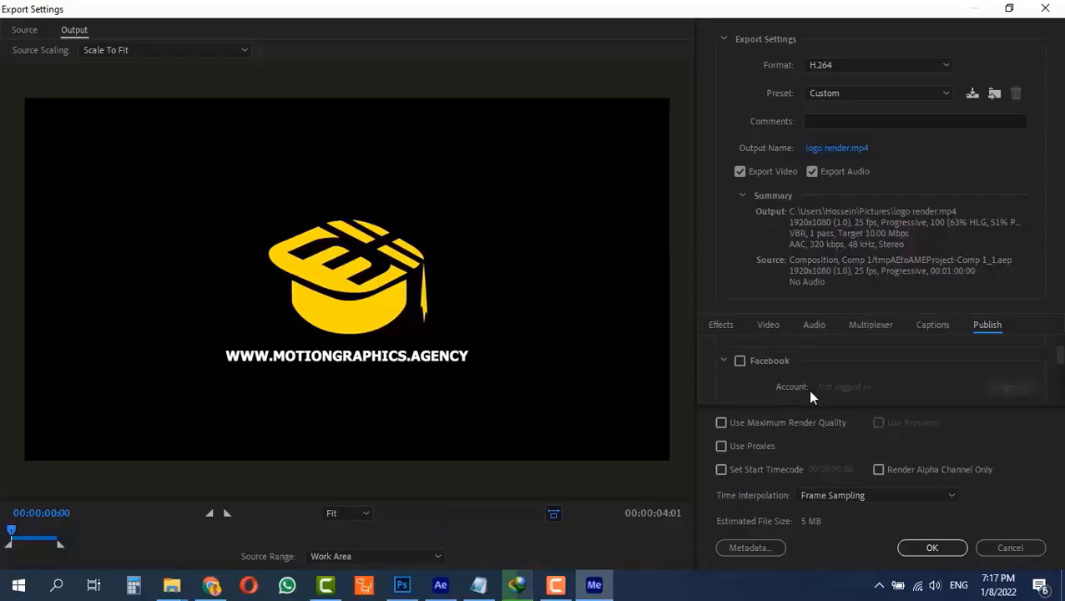
pyautogui.scroll(5, 810, 392)
# Apply the Vimeo 720p HD preset and match its video settings to the source composition.
pyautogui.click(779, 324)
pyautogui.scroll(-1, 927, 375)
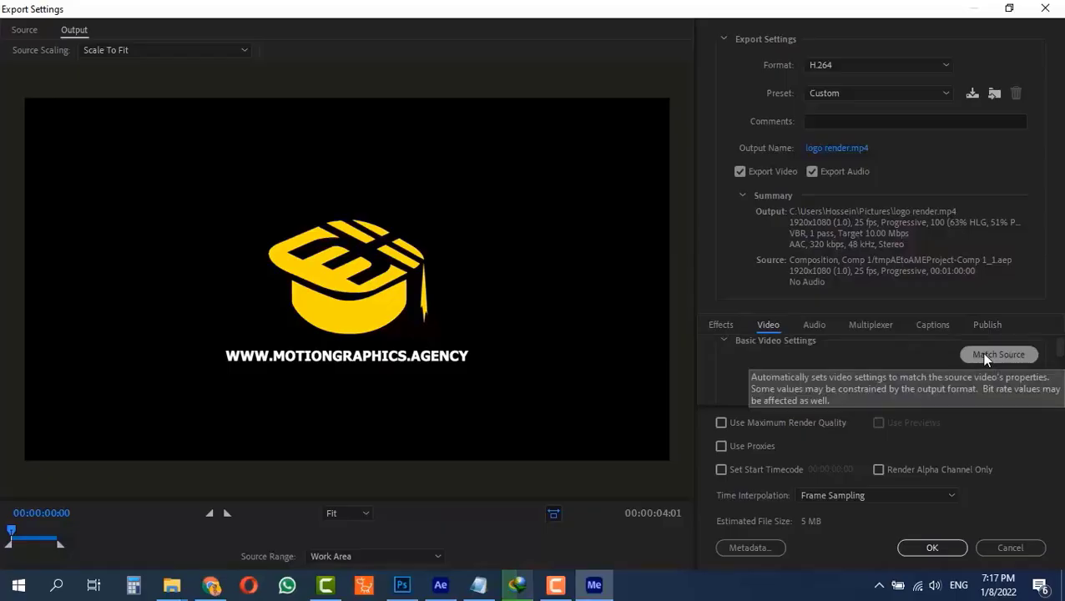
pyautogui.click(872, 96)
pyautogui.scroll(-5, 885, 455)
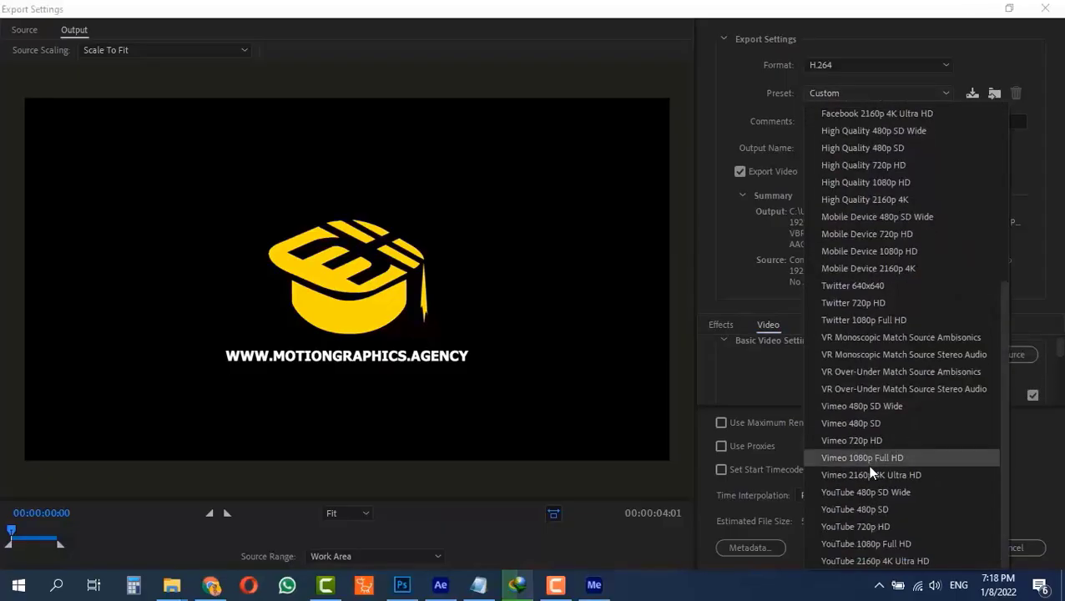
pyautogui.click(850, 441)
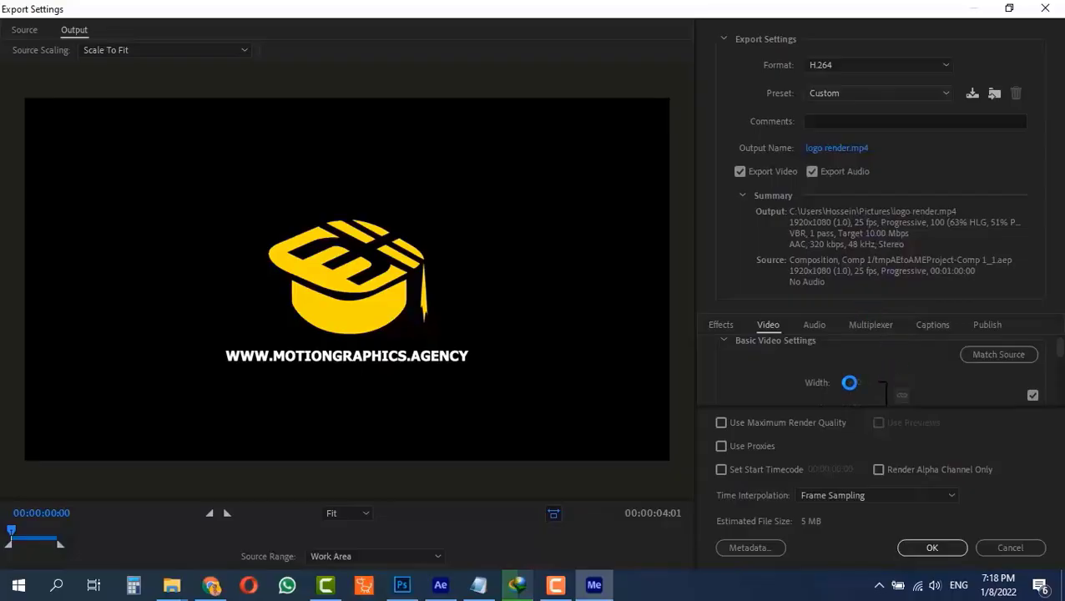
pyautogui.click(991, 356)
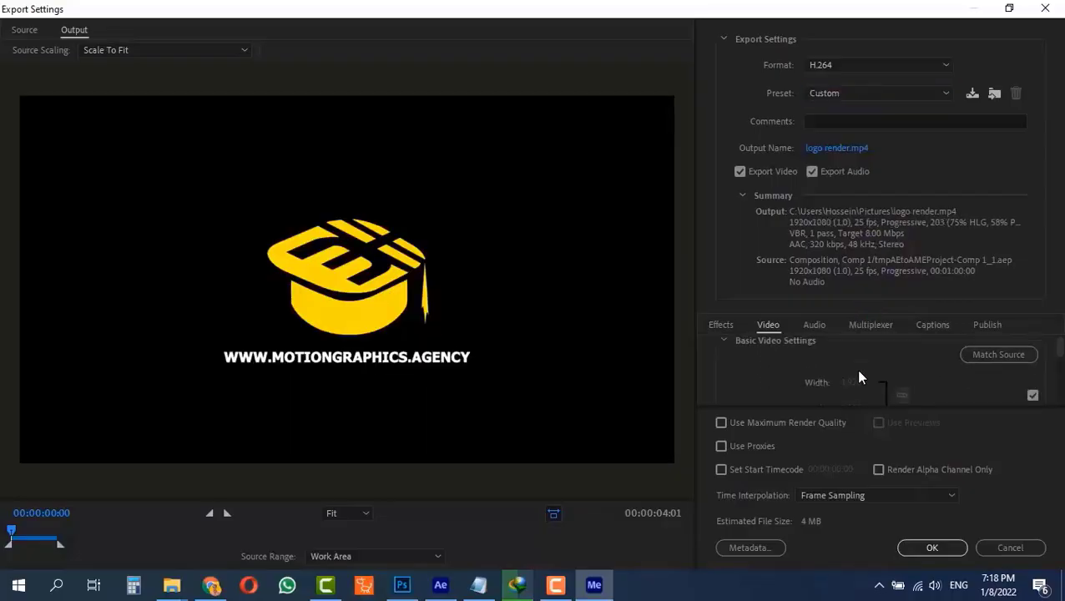
# Try unlocking the frame width and height from the source, and restore the match.
pyautogui.scroll(-1, 861, 378)
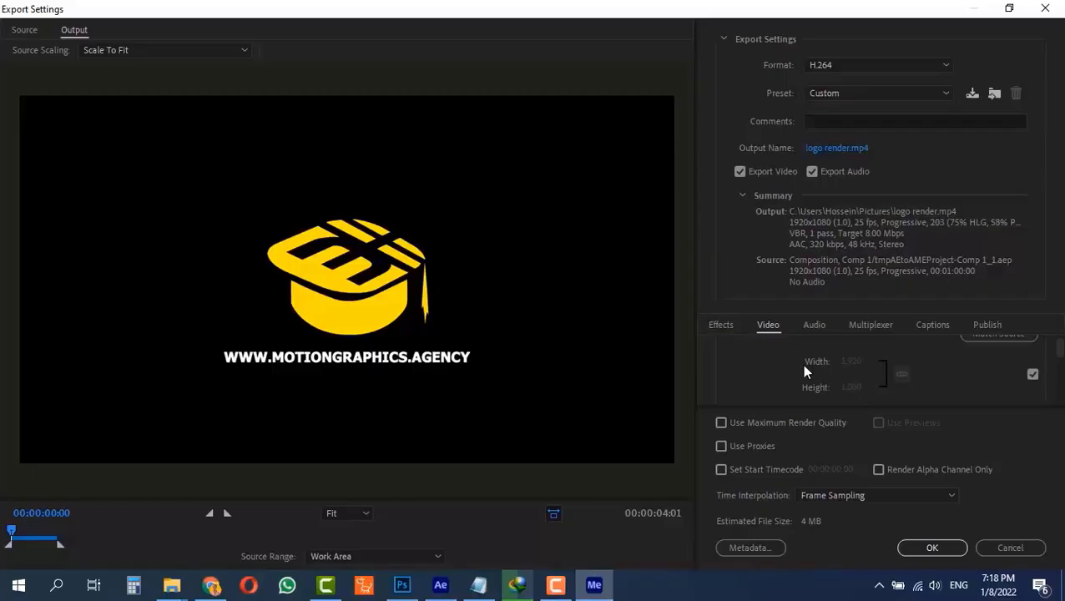
pyautogui.click(1033, 377)
pyautogui.click(1034, 376)
# Examine the frame rate, field order, render depth and encoding settings down to the bitrate section.
pyautogui.scroll(-2, 923, 370)
pyautogui.scroll(1, 916, 371)
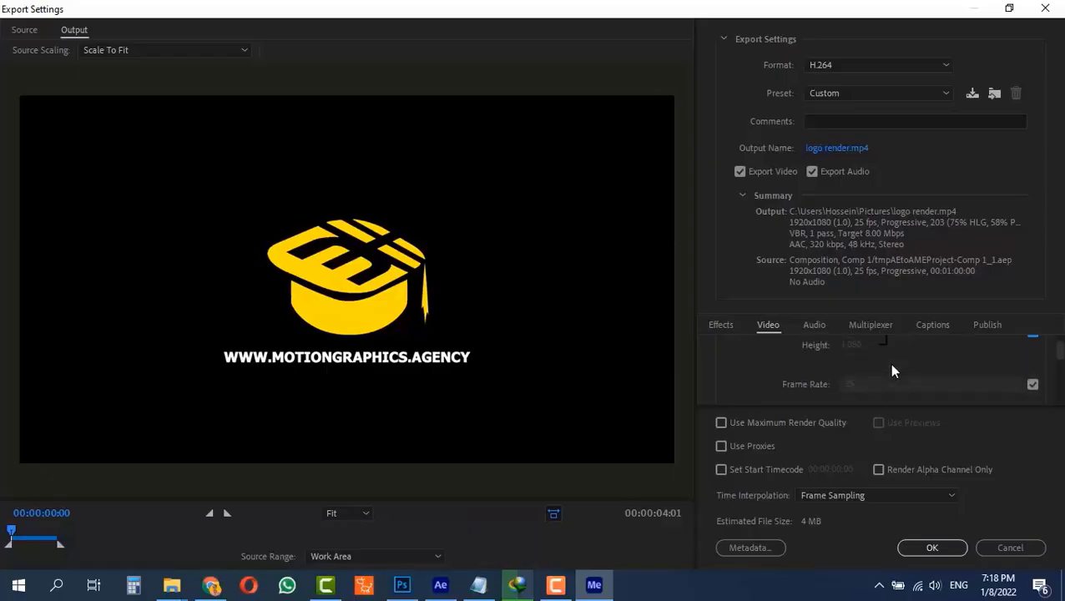
pyautogui.scroll(1, 819, 365)
pyautogui.scroll(-2, 820, 373)
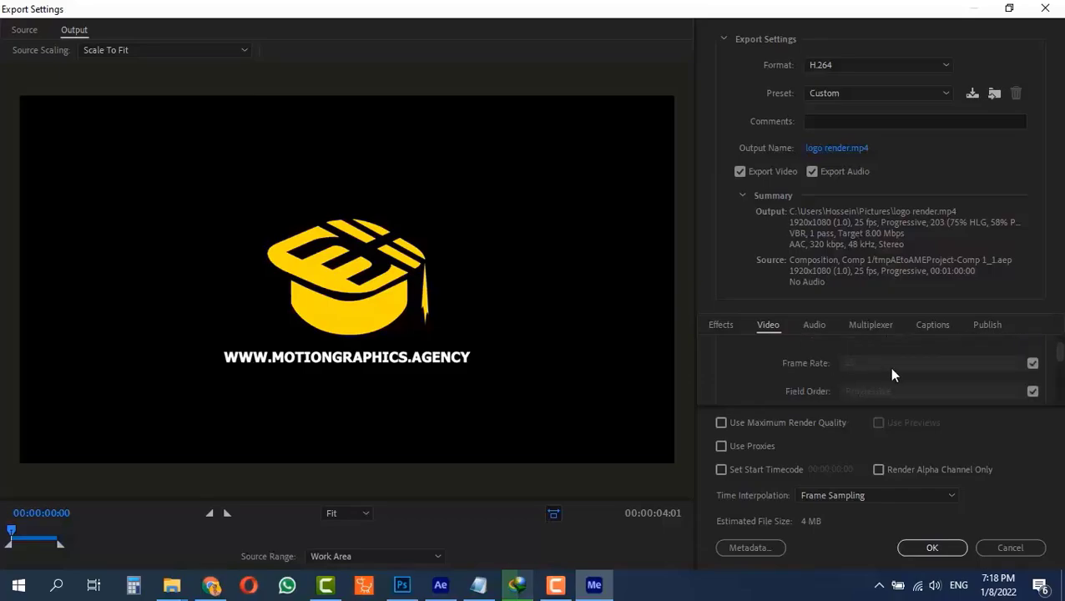
pyautogui.scroll(-3, 789, 366)
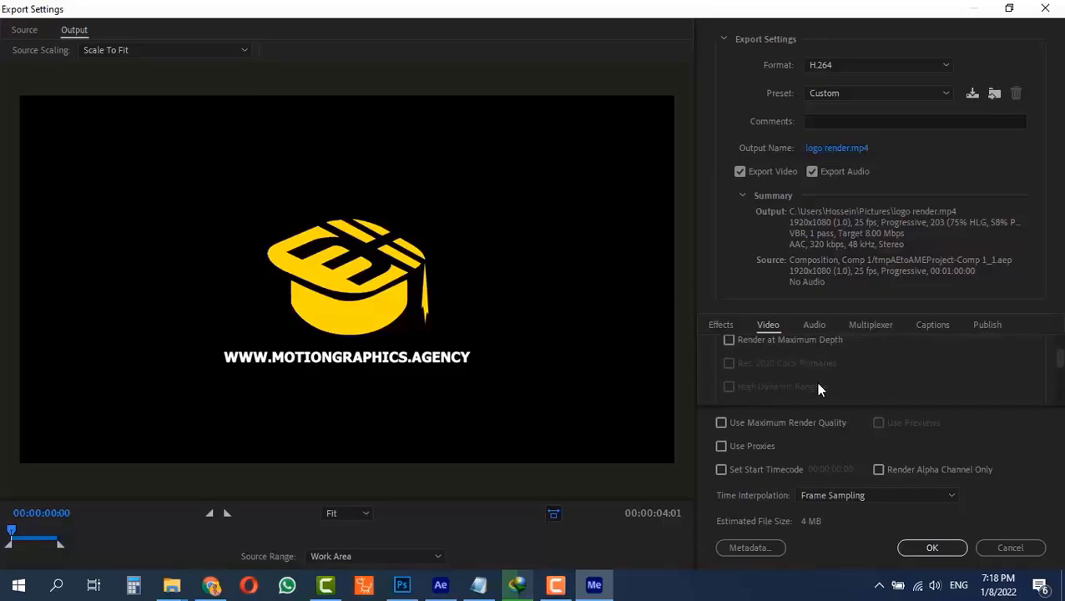
pyautogui.scroll(-4, 816, 383)
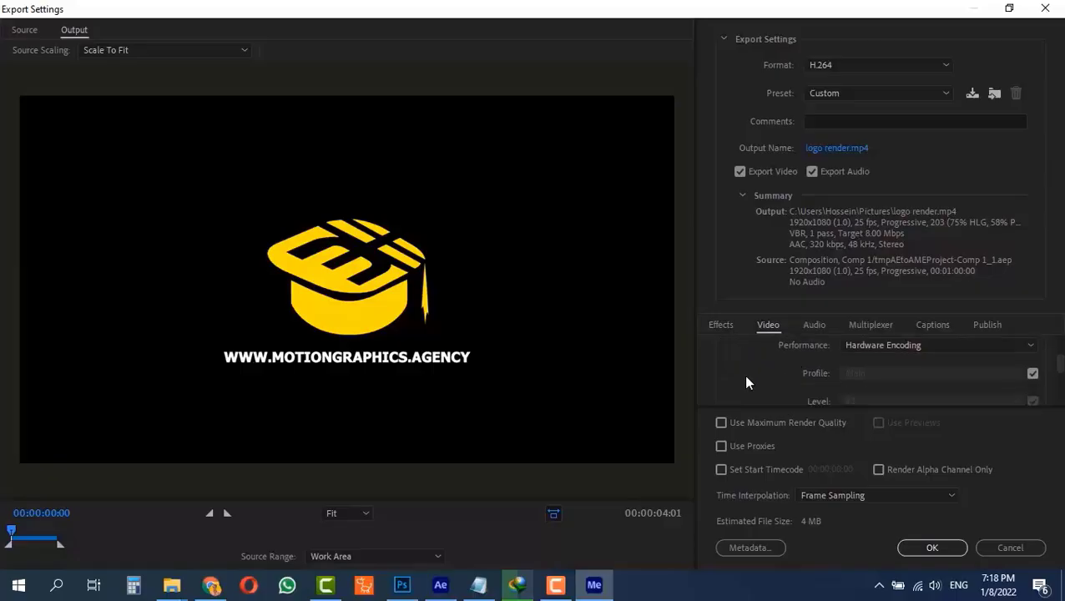
pyautogui.scroll(-4, 751, 376)
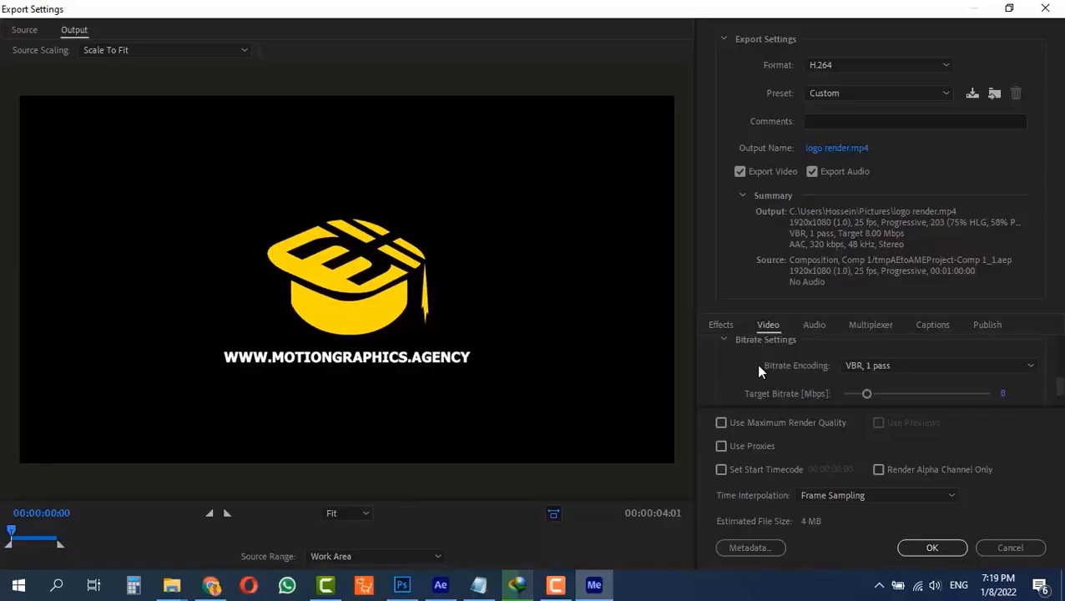
# Set the bitrate encoding to VBR, 2 pass.
pyautogui.scroll(-1, 759, 370)
pyautogui.click(897, 344)
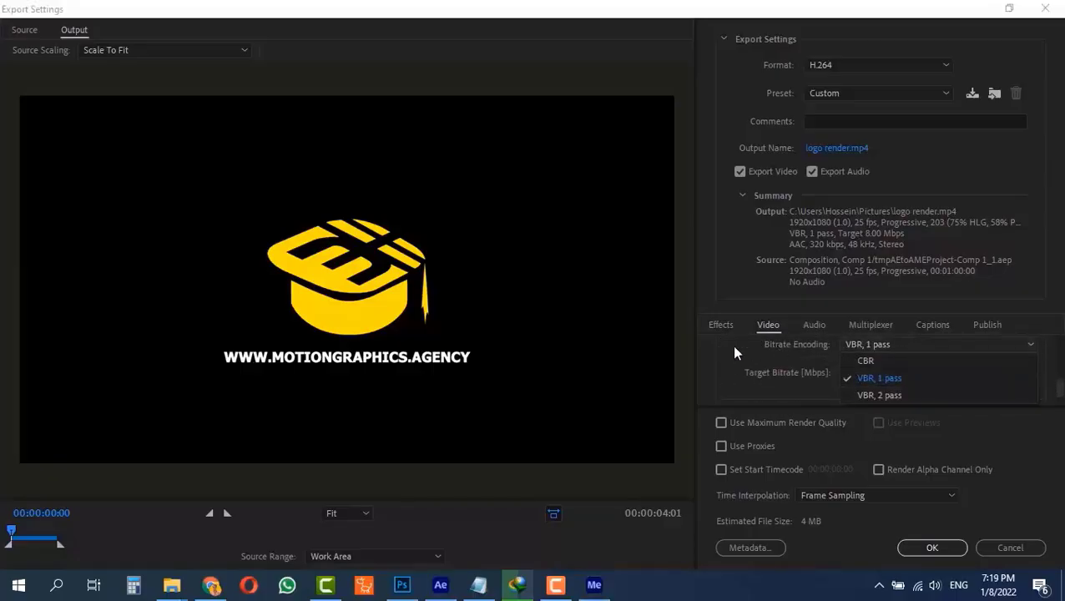
pyautogui.click(743, 349)
pyautogui.click(899, 348)
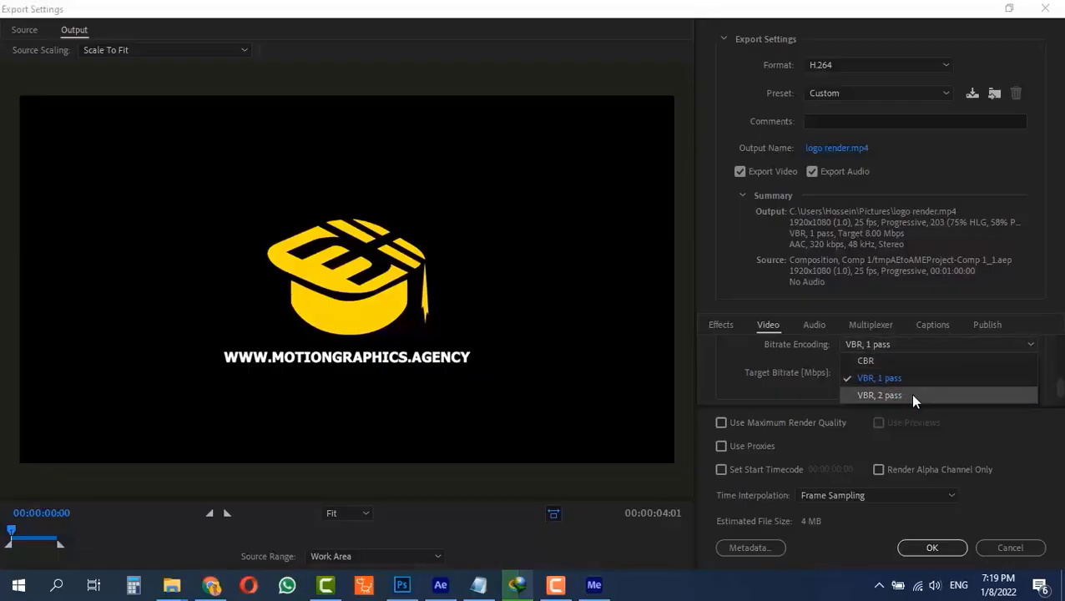
pyautogui.click(907, 395)
pyautogui.scroll(-1, 818, 376)
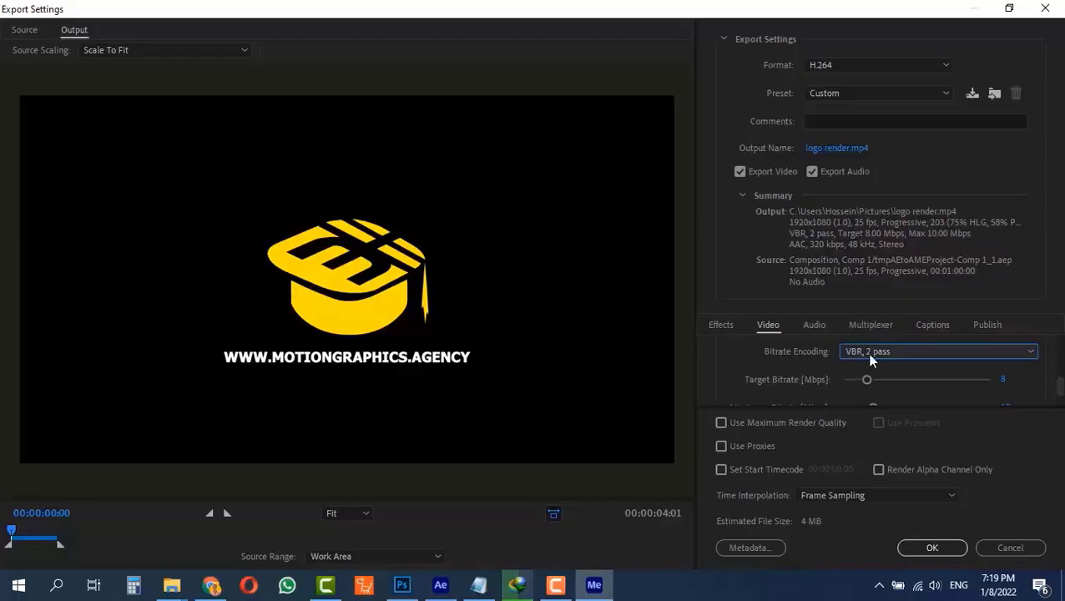
# Try different target bitrates, including 0.19 and 21.77 Mbps, to compare the estimated file size.
pyautogui.scroll(-1, 817, 368)
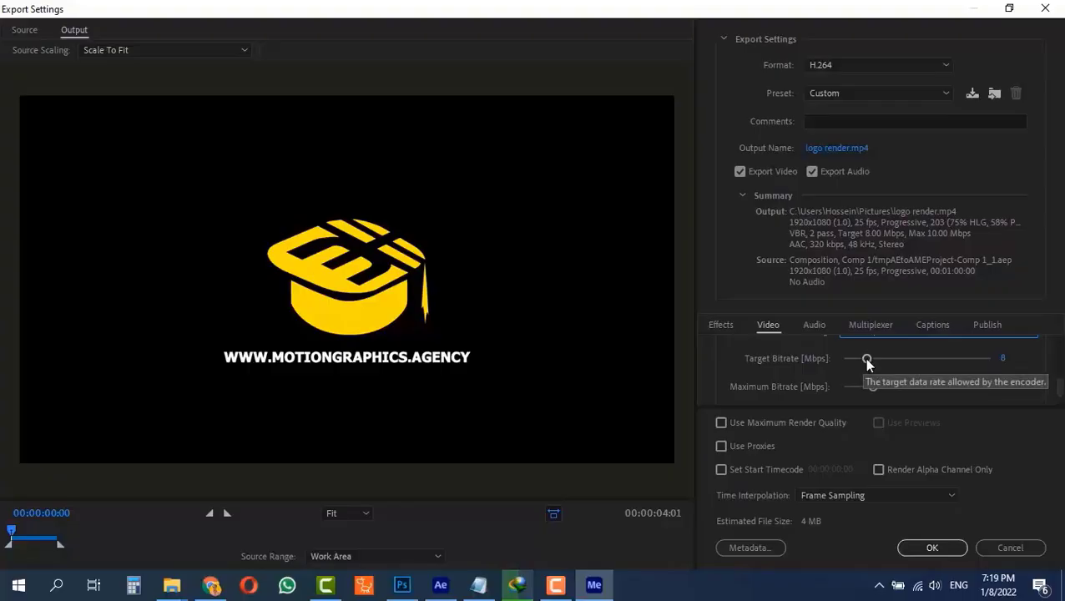
pyautogui.moveTo(869, 364); pyautogui.dragTo(844, 360)
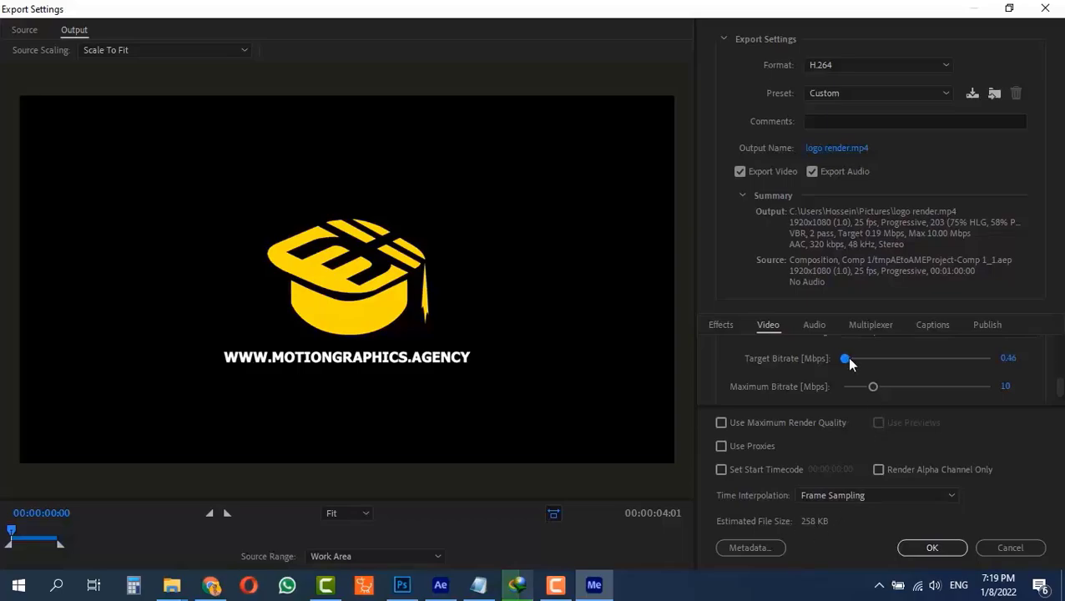
pyautogui.moveTo(846, 357); pyautogui.dragTo(896, 361)
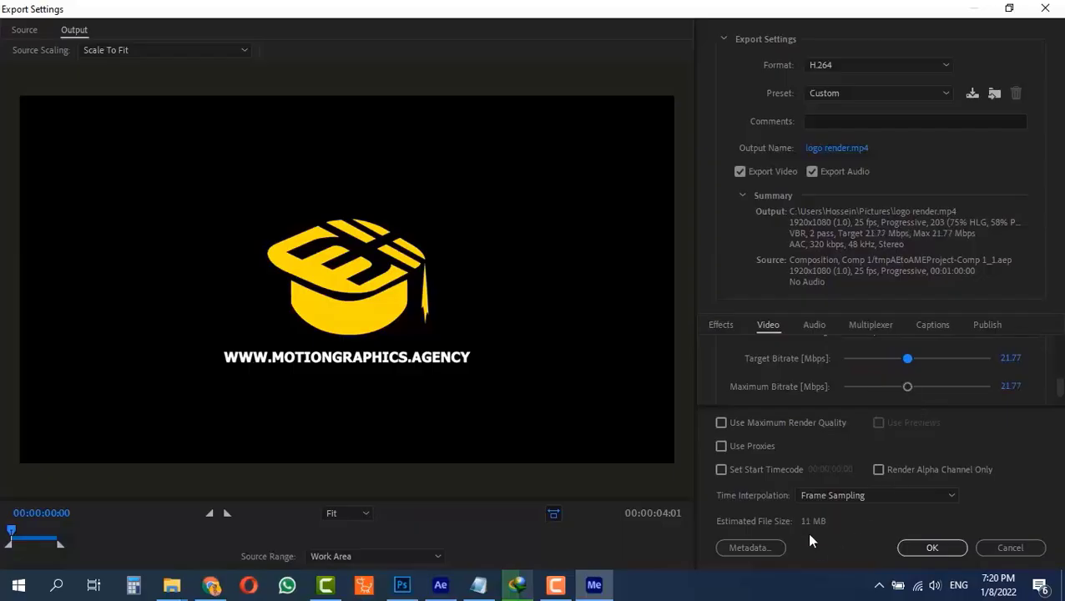
pyautogui.moveTo(1004, 362); pyautogui.dragTo(842, 360)
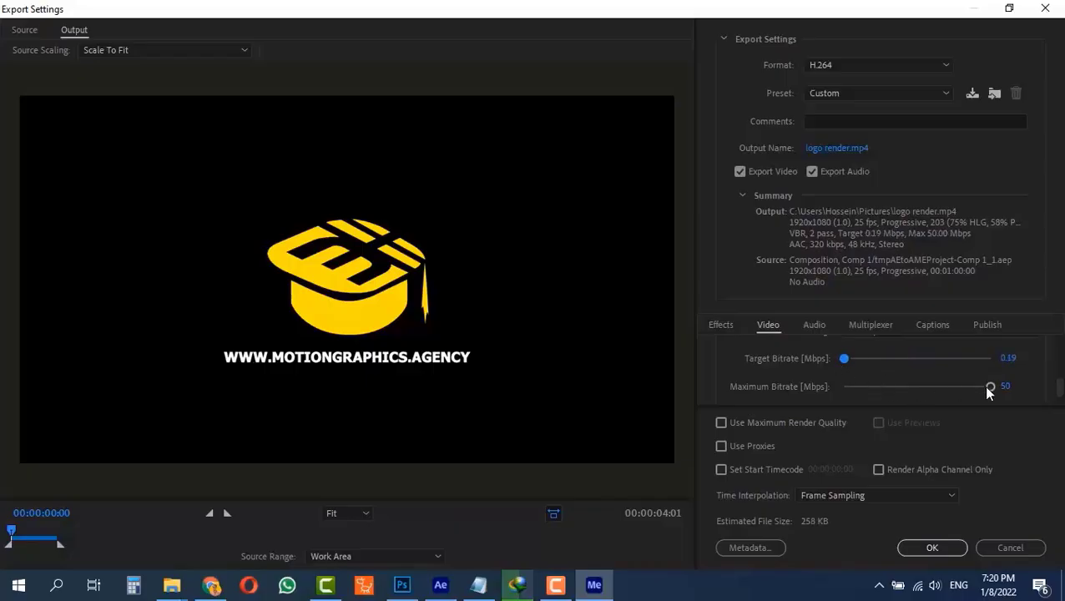
# Set the target bitrate to 2 Mbps and the maximum bitrate to 4 Mbps.
pyautogui.moveTo(995, 385); pyautogui.dragTo(856, 387)
pyautogui.click(1008, 357)
pyautogui.write('2')
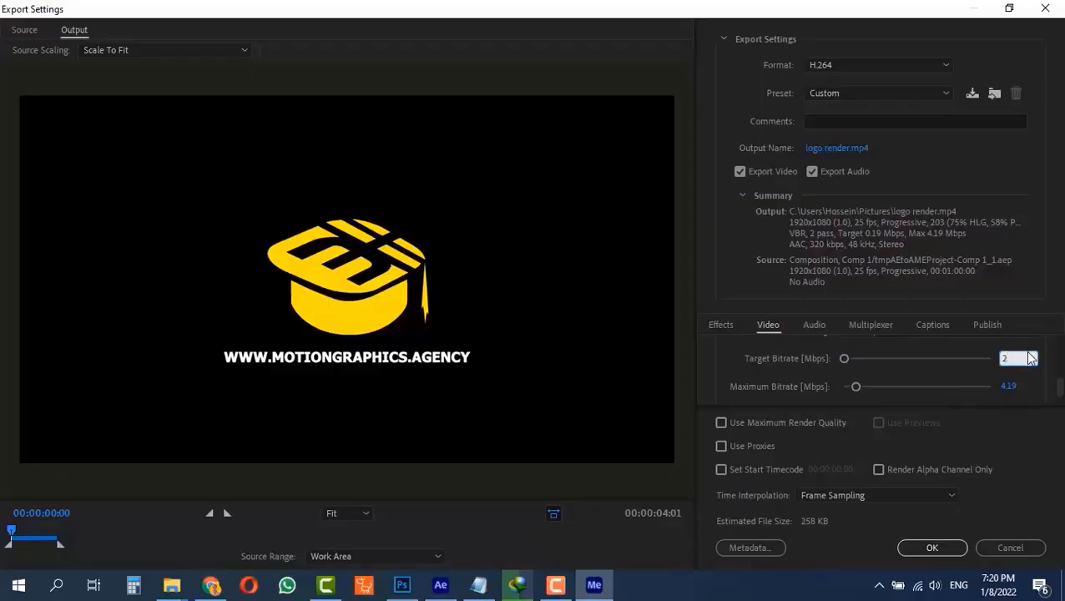
pyautogui.click(1012, 385)
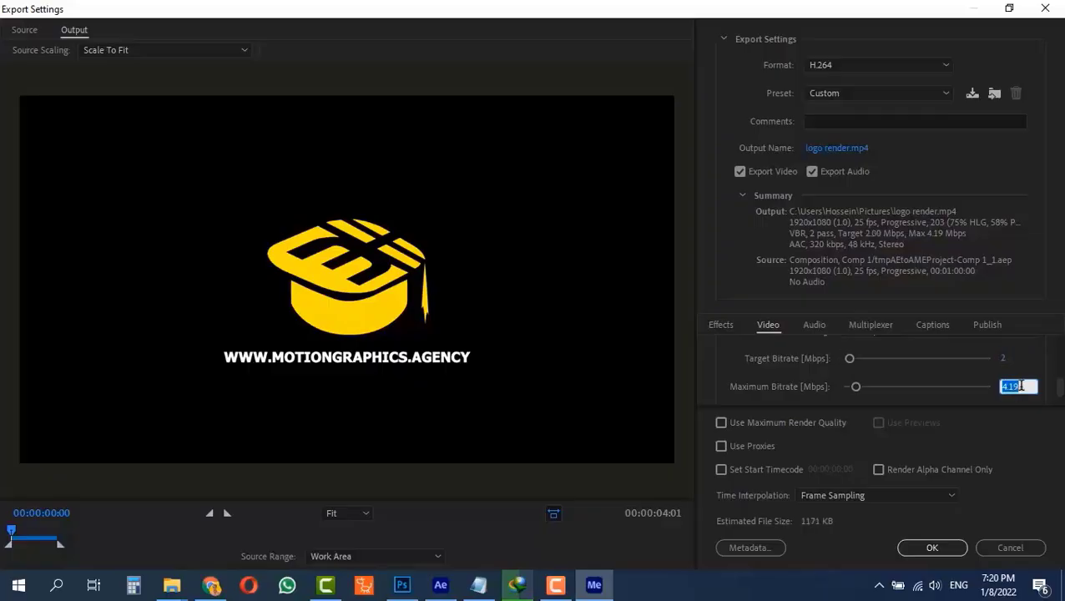
pyautogui.write('4')
pyautogui.press('Return')
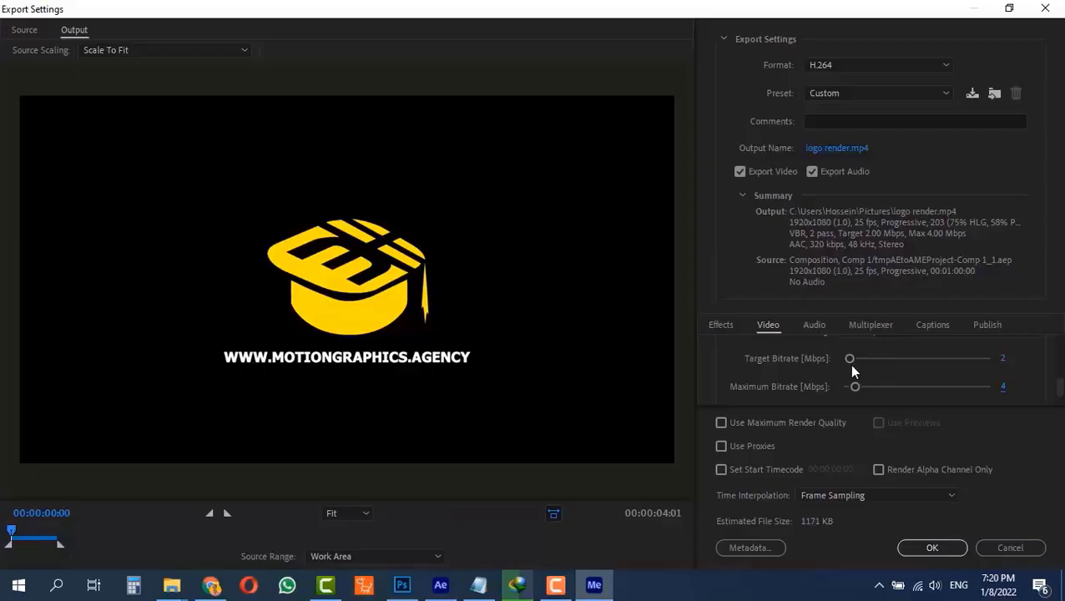
# Try raising the target bitrate to about 7.06 Mbps to compare the estimated file size.
pyautogui.scroll(-3, 777, 368)
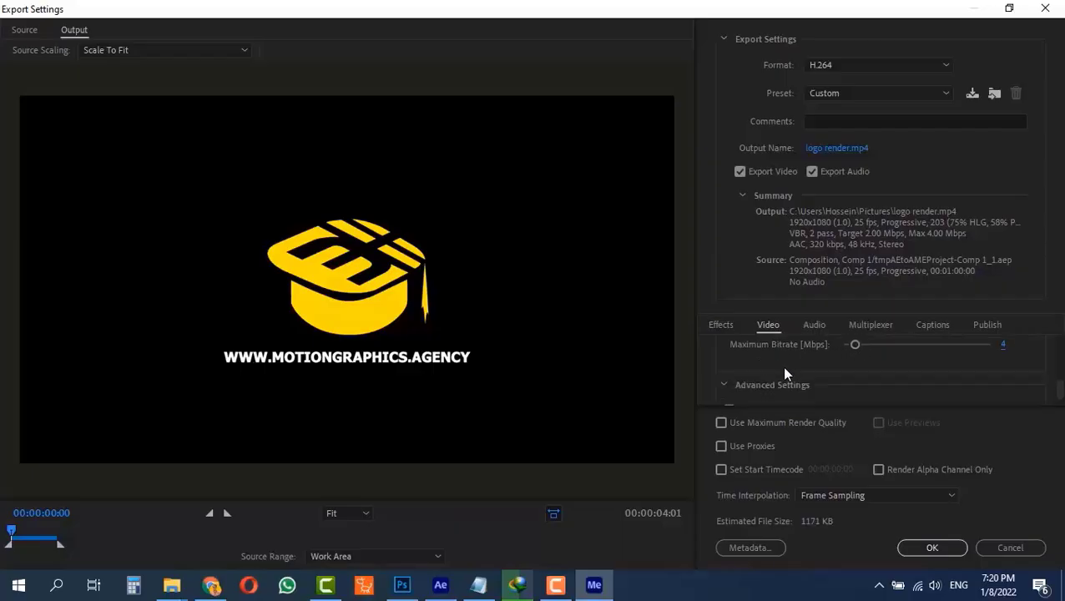
pyautogui.scroll(2, 783, 366)
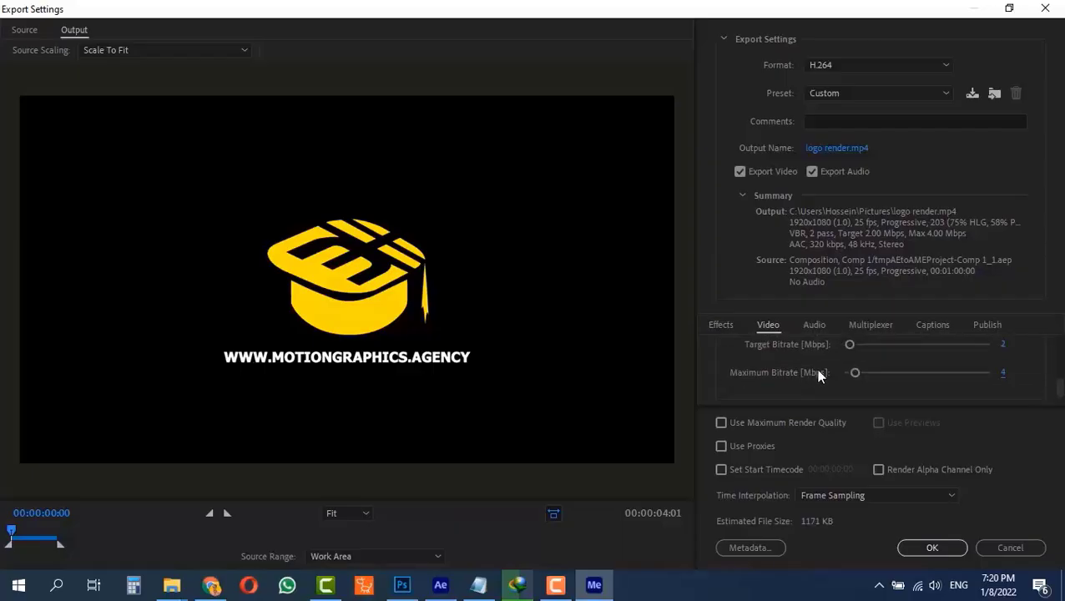
pyautogui.scroll(2, 824, 358)
pyautogui.scroll(-1, 826, 362)
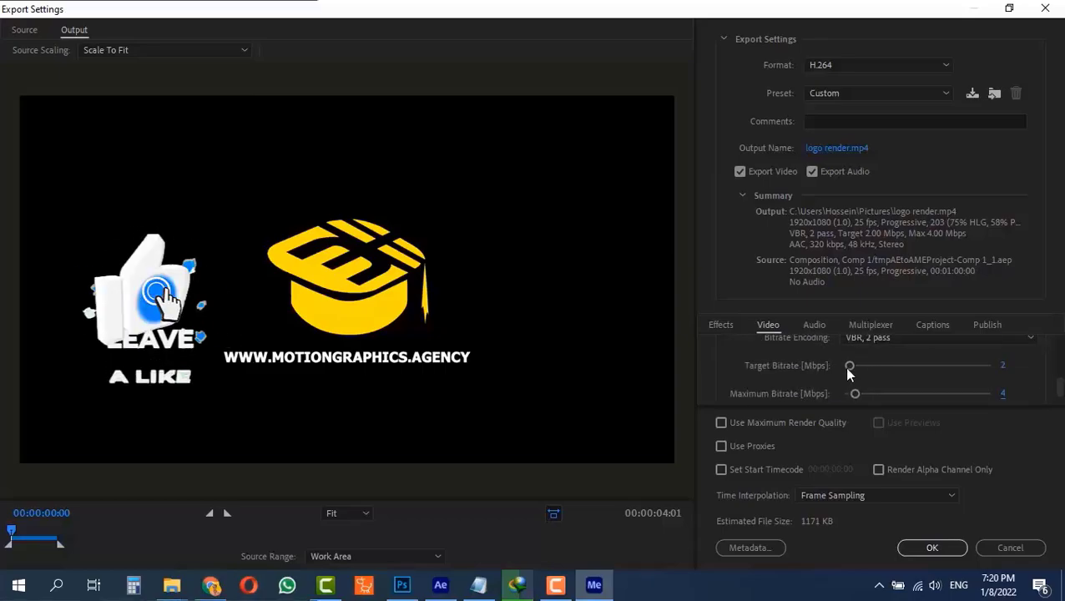
pyautogui.moveTo(851, 368)
pyautogui.mouseDown()
pyautogui.moveTo(866, 373)
pyautogui.moveTo(875, 399)
pyautogui.moveTo(867, 368)
pyautogui.mouseUp()
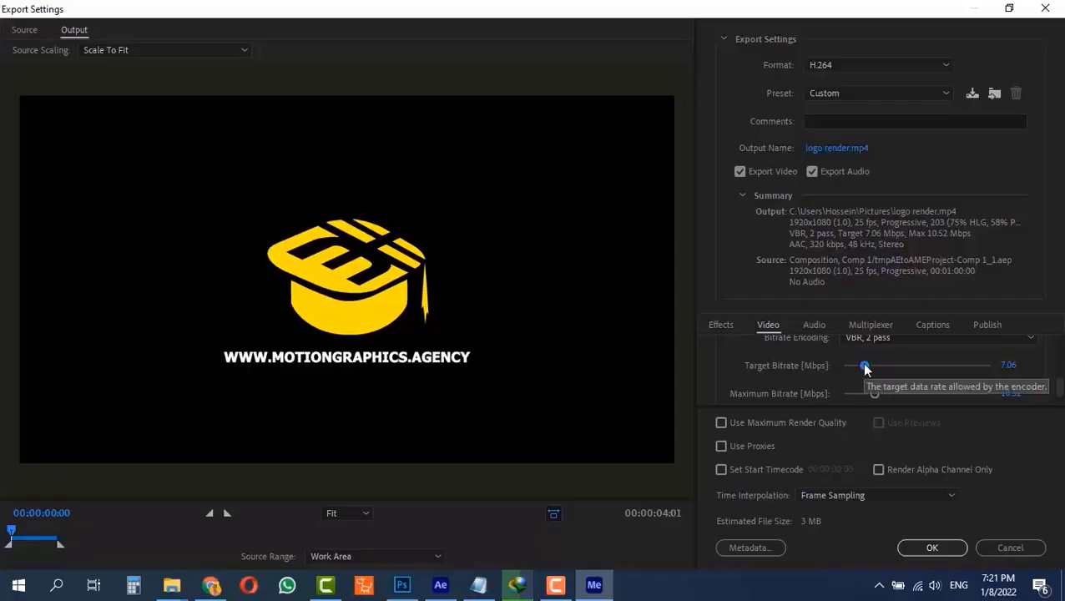
# Restore the target bitrate to 2 Mbps and the maximum bitrate to 4 Mbps.
pyautogui.moveTo(865, 365); pyautogui.dragTo(852, 366)
pyautogui.click(1013, 366)
pyautogui.write('2')
pyautogui.press('Return')
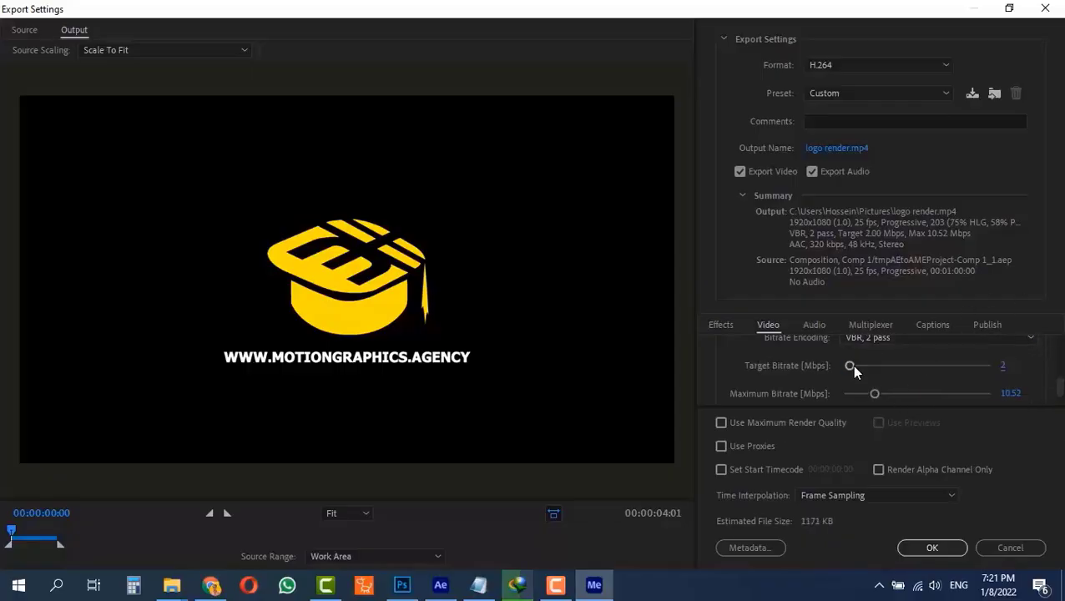
pyautogui.moveTo(851, 365); pyautogui.dragTo(853, 370)
pyautogui.click(1007, 365)
pyautogui.write('2')
pyautogui.press('Return')
pyautogui.click(1010, 393)
pyautogui.write('4')
pyautogui.press('Return')
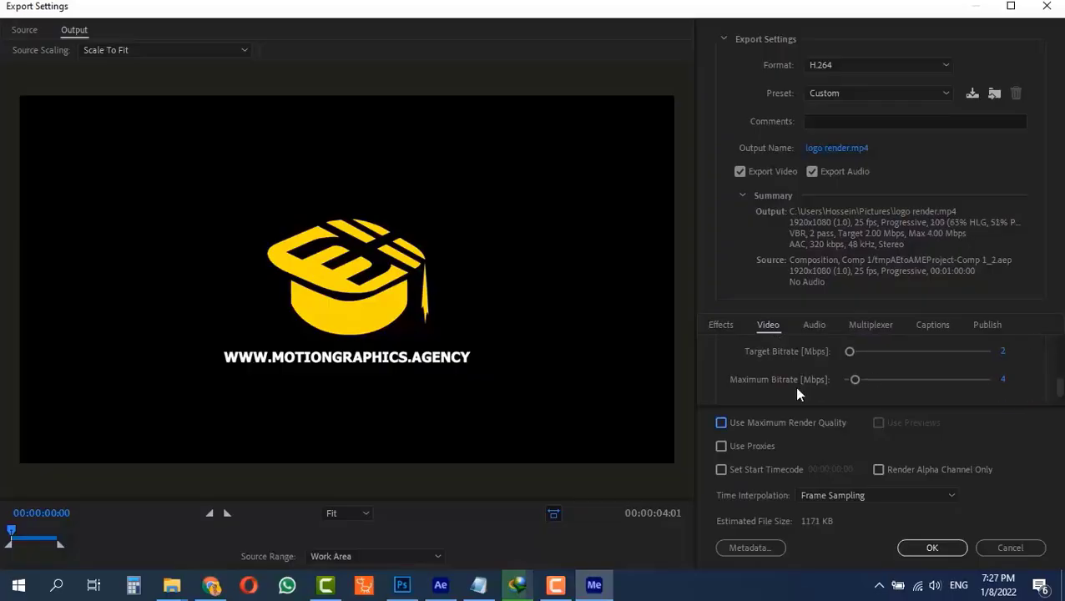
# Turn on Use Maximum Render Quality, and switch the source range to Entire Composition and back to Work Area.
pyautogui.click(720, 423)
pyautogui.click(365, 554)
pyautogui.click(352, 504)
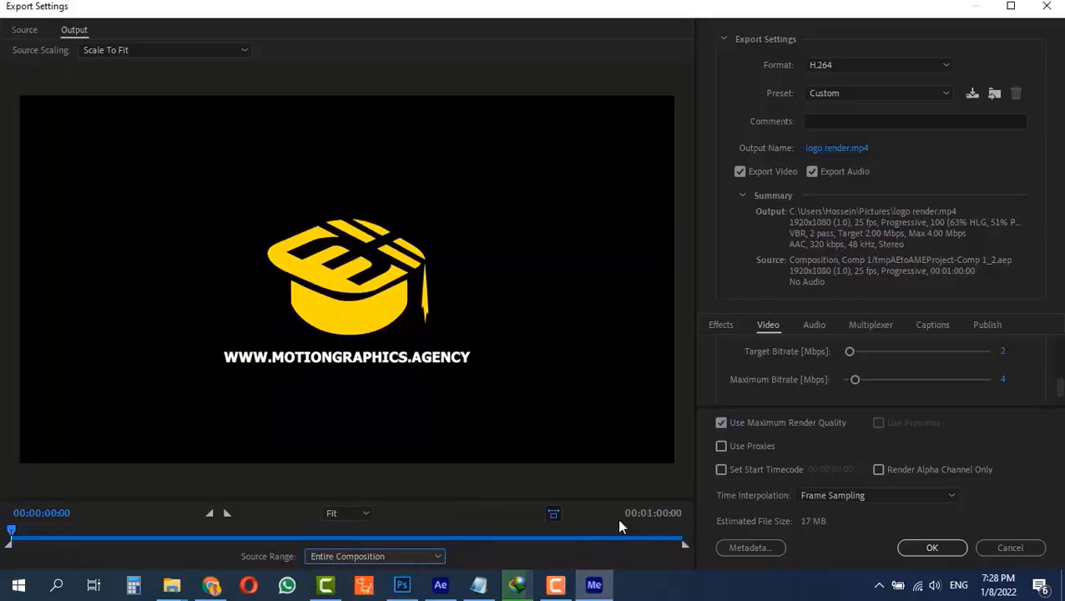
pyautogui.click(383, 552)
pyautogui.click(368, 524)
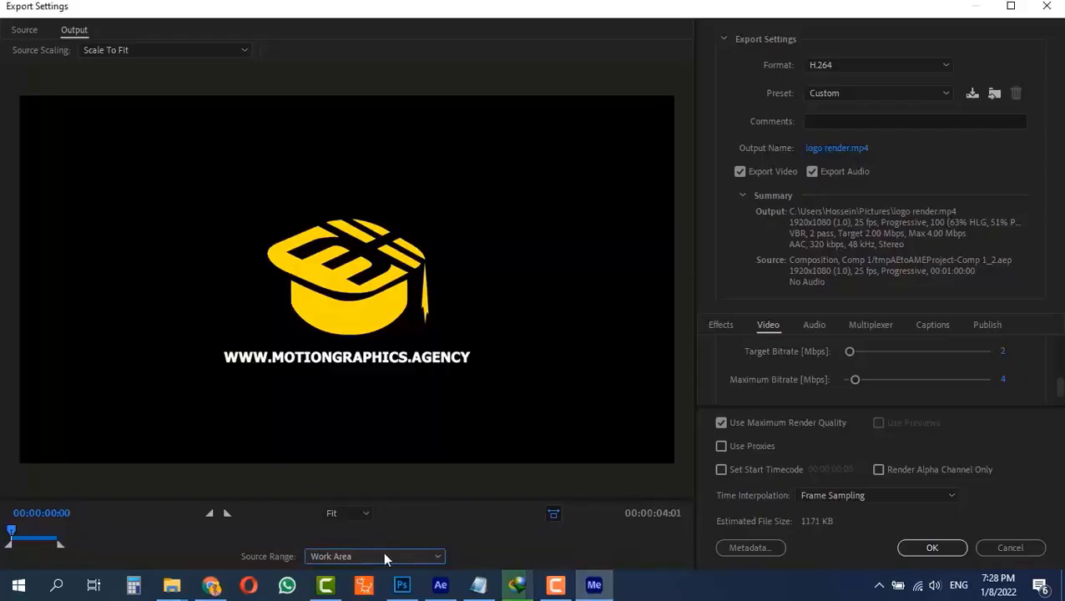
pyautogui.click(368, 557)
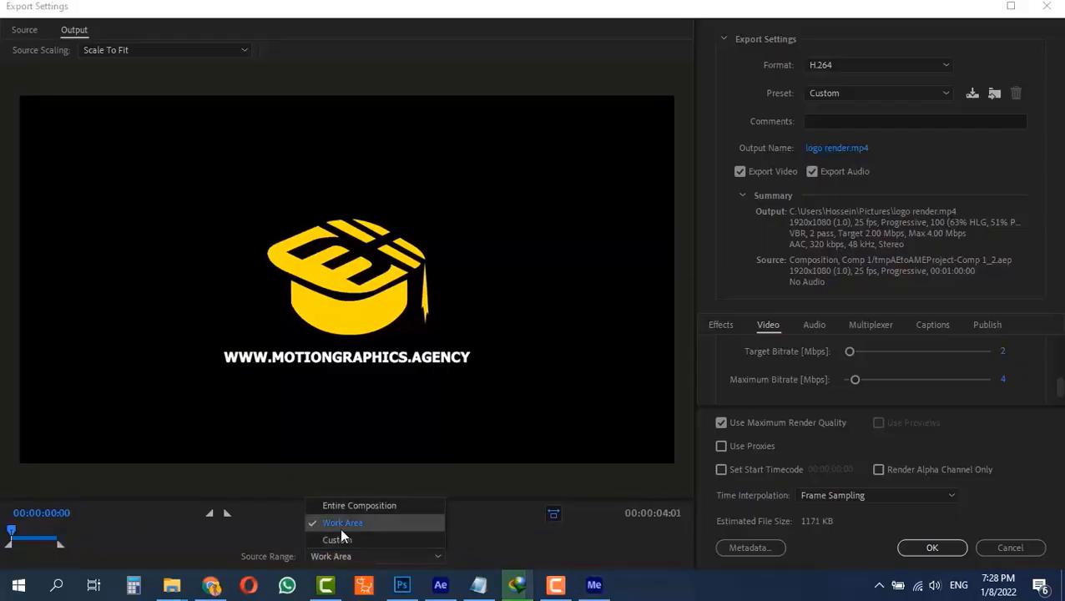
pyautogui.click(396, 554)
pyautogui.moveTo(14, 533)
pyautogui.mouseDown()
pyautogui.moveTo(53, 537)
pyautogui.moveTo(11, 535)
pyautogui.mouseUp()
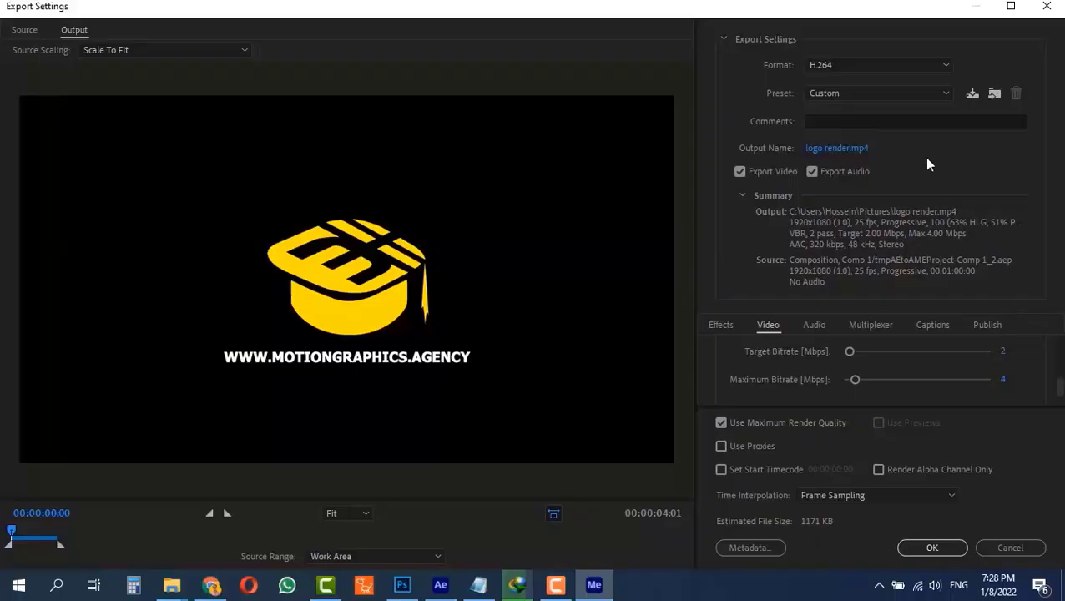
# Save the current export settings as a preset named "after effects render".
pyautogui.scroll(5, 984, 364)
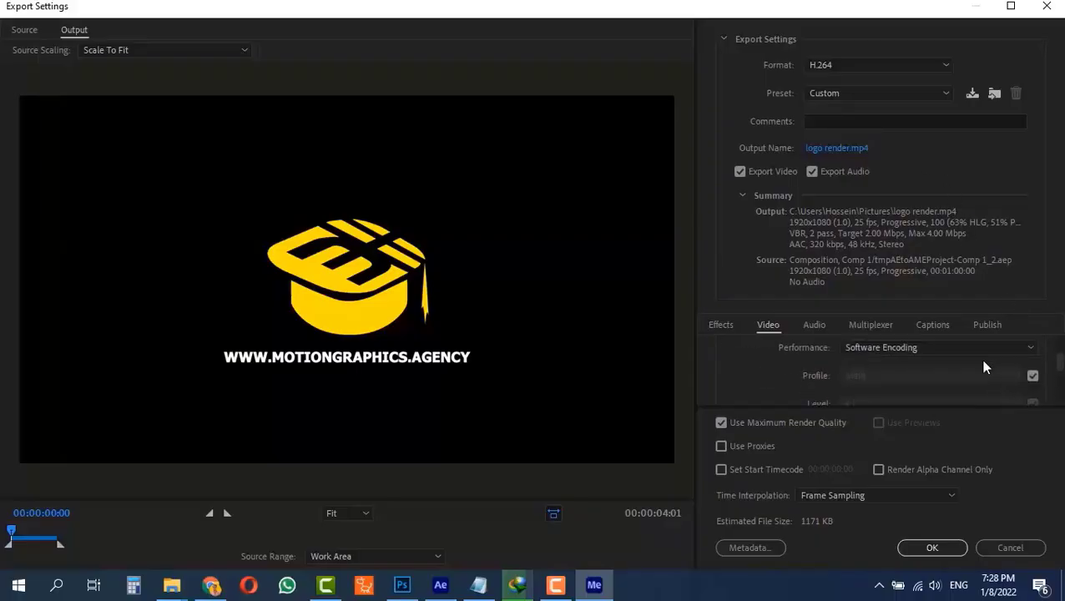
pyautogui.click(971, 95)
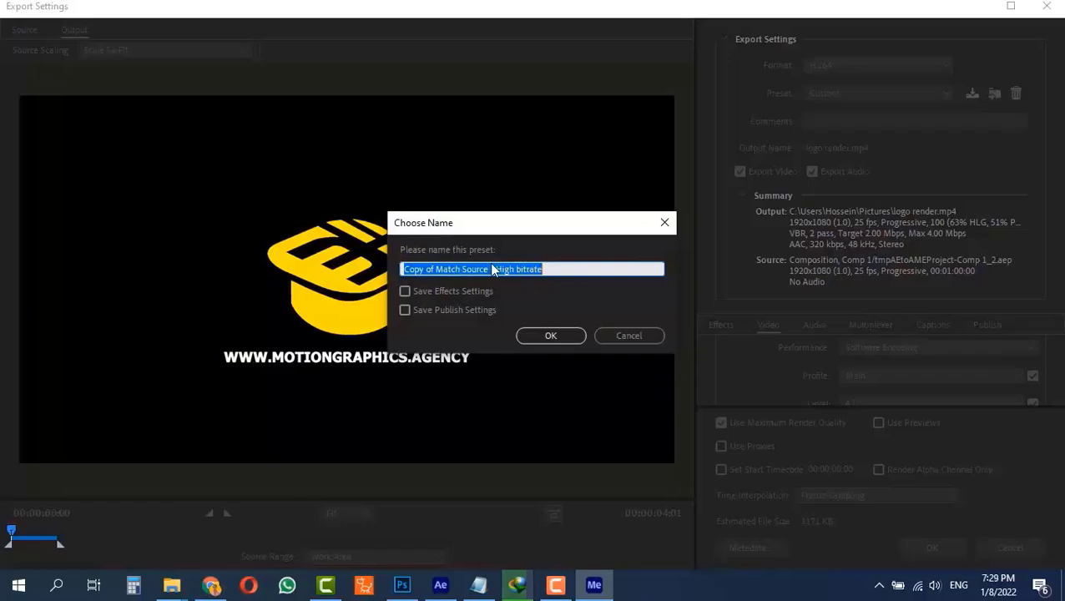
pyautogui.write('after ')
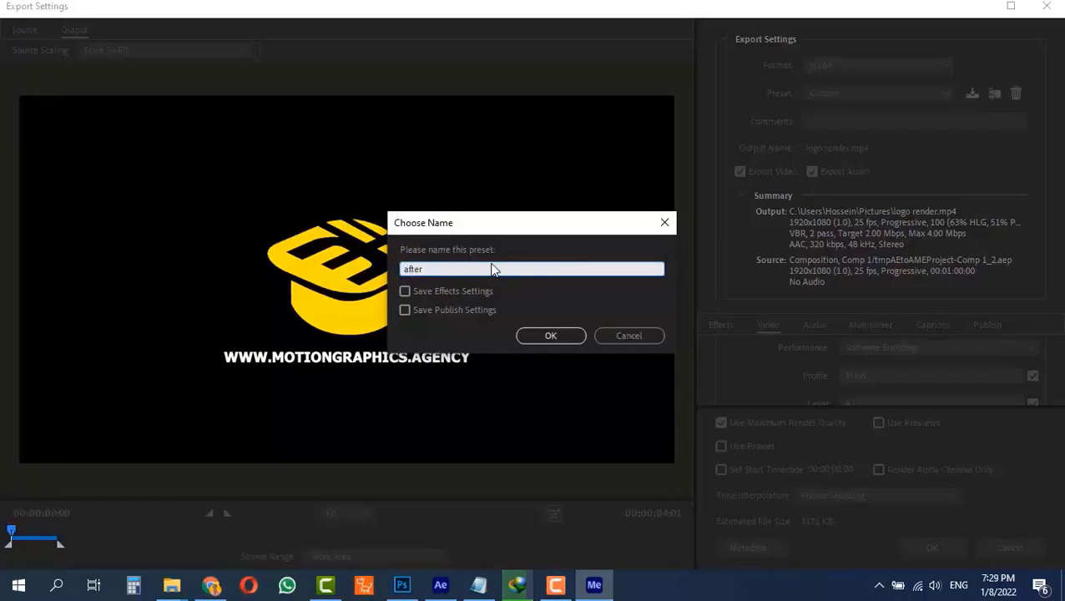
pyautogui.write('effects render')
pyautogui.click(441, 295)
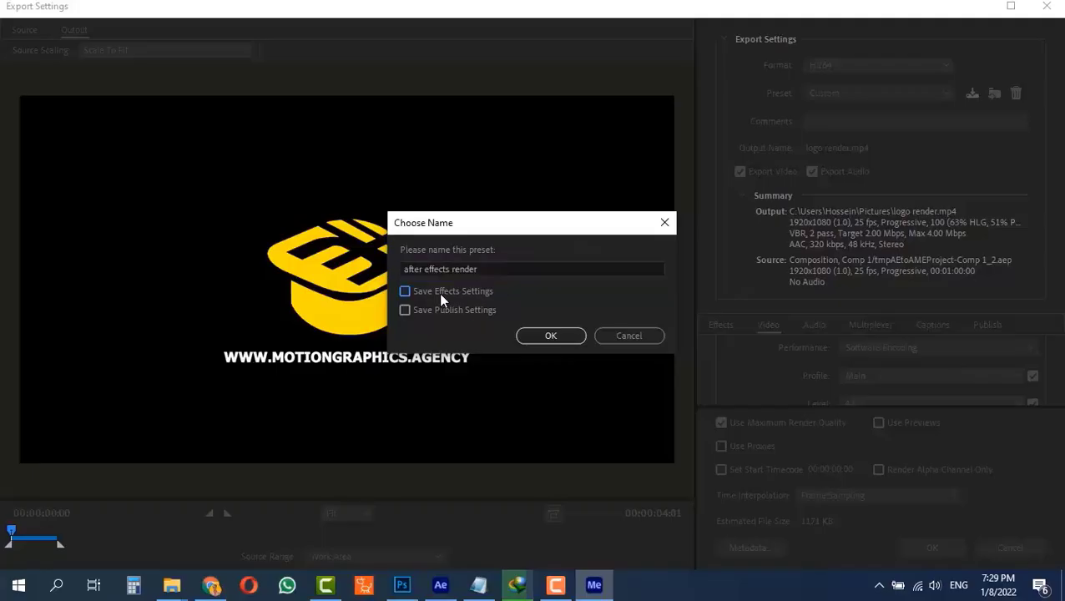
pyautogui.click(441, 298)
pyautogui.click(426, 292)
pyautogui.click(551, 336)
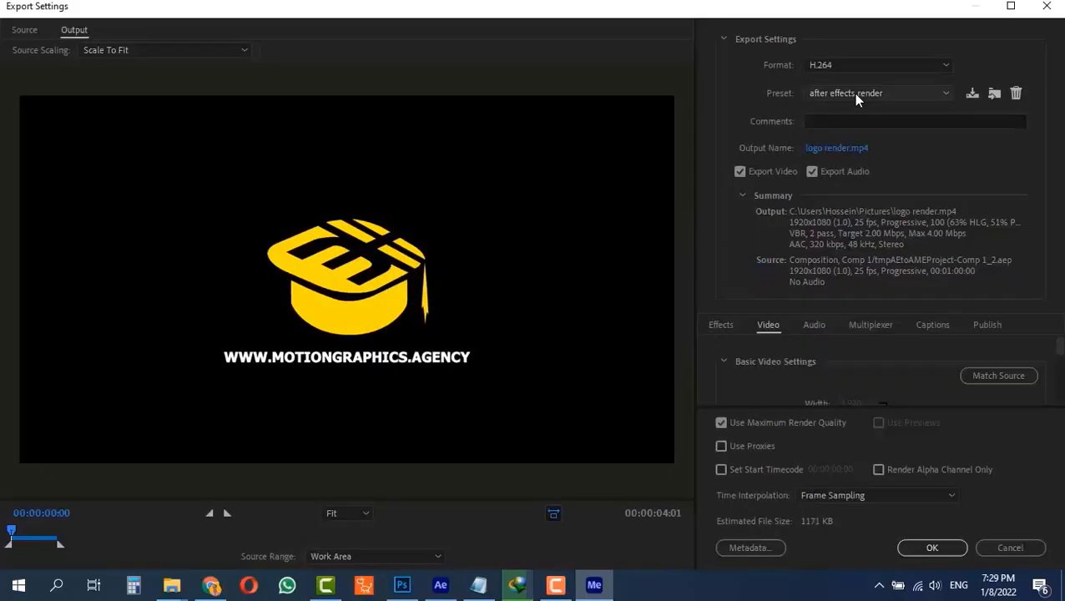
# Look through the preset and format lists for the saved preset, keeping H.264 and "after effects render" selected.
pyautogui.click(853, 94)
pyautogui.click(835, 107)
pyautogui.click(826, 94)
pyautogui.scroll(-7, 867, 140)
pyautogui.scroll(7, 867, 140)
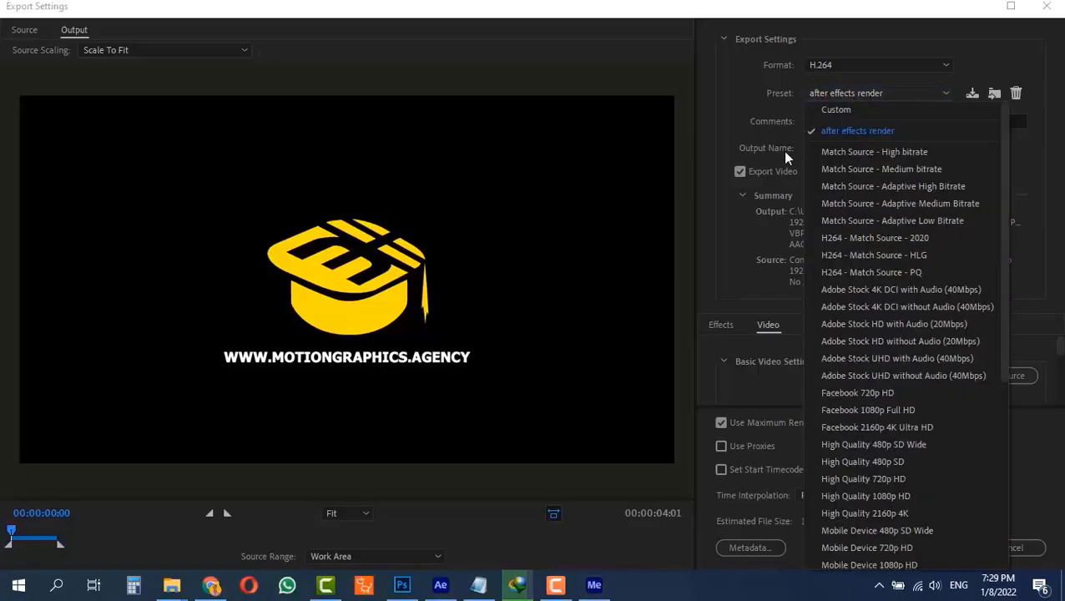
pyautogui.click(771, 91)
pyautogui.click(843, 68)
pyautogui.click(844, 69)
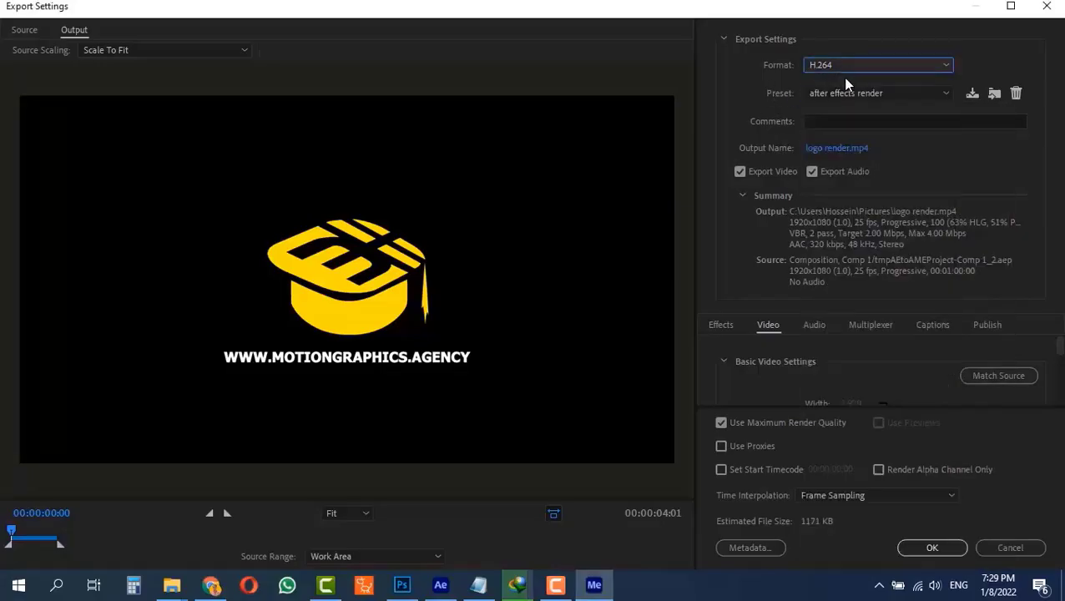
pyautogui.click(852, 93)
pyautogui.click(861, 107)
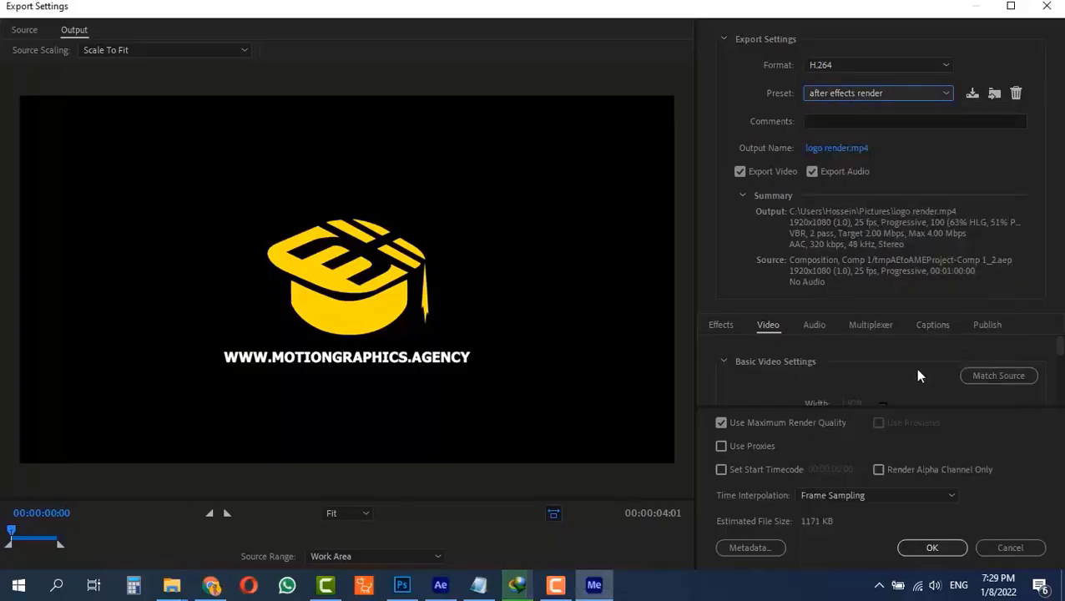
# Review the preset's video settings, accept the export settings and start encoding the queue.
pyautogui.scroll(-10, 915, 369)
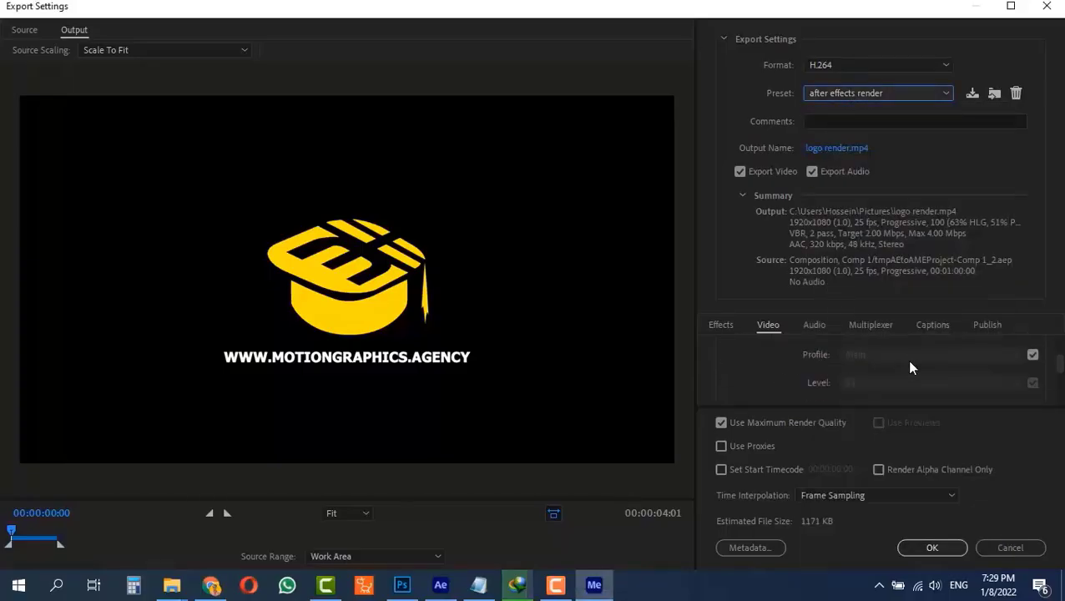
pyautogui.scroll(10, 907, 360)
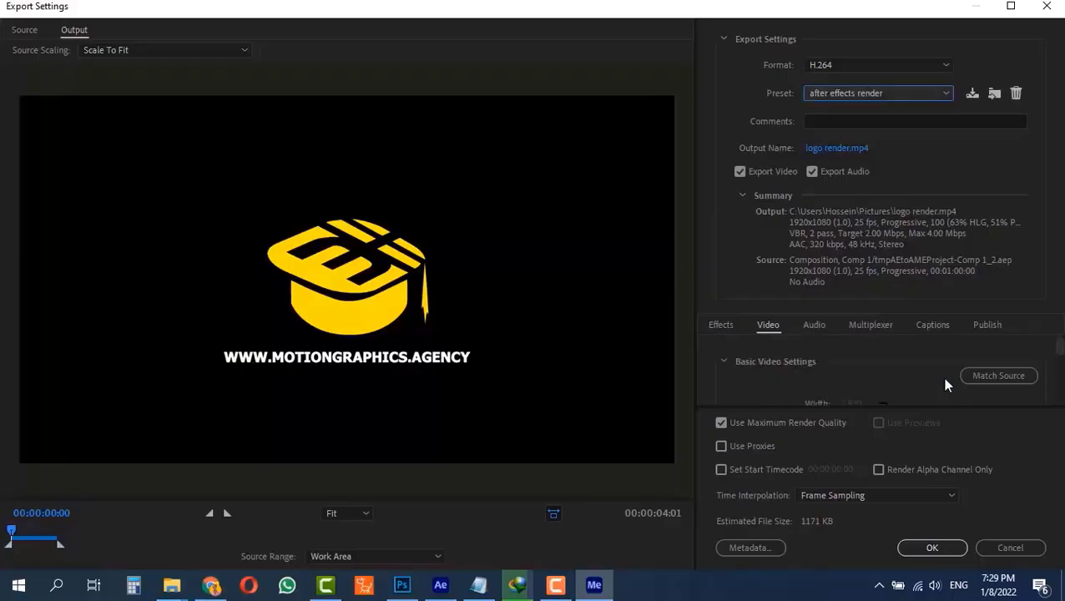
pyautogui.scroll(-15, 860, 367)
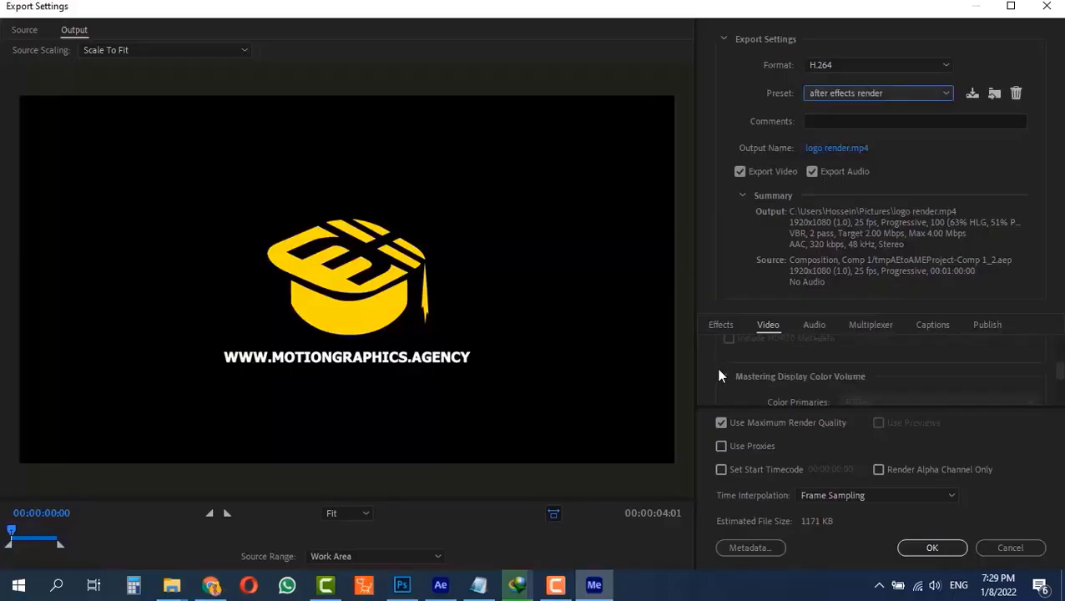
pyautogui.scroll(-4, 715, 371)
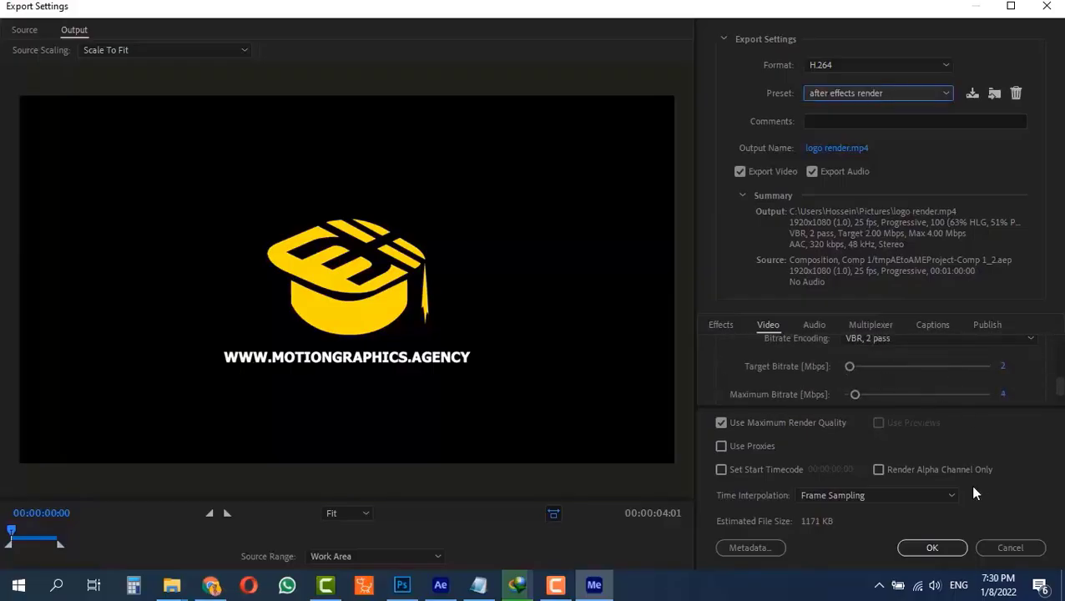
pyautogui.click(933, 549)
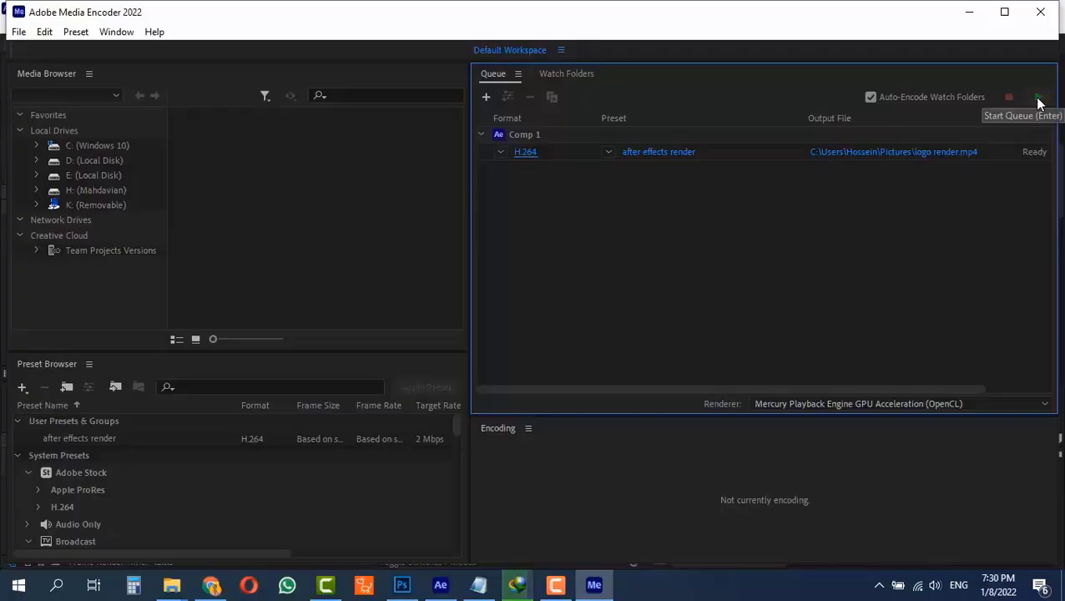
pyautogui.click(1038, 102)
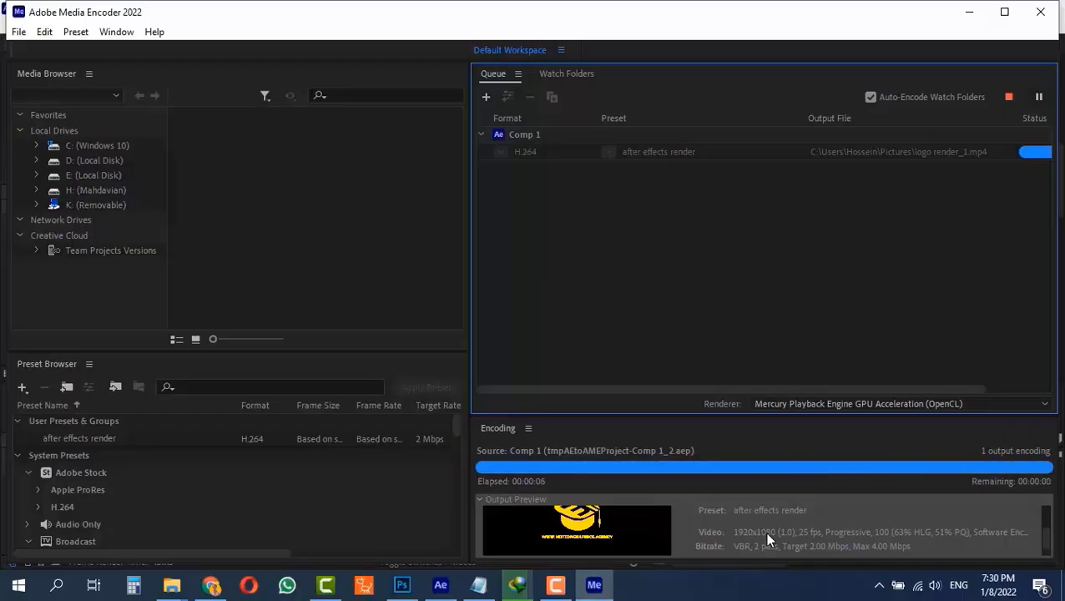
# Open the encoded output's folder in File Explorer and play logo render_1.mp4.
pyautogui.click(915, 159)
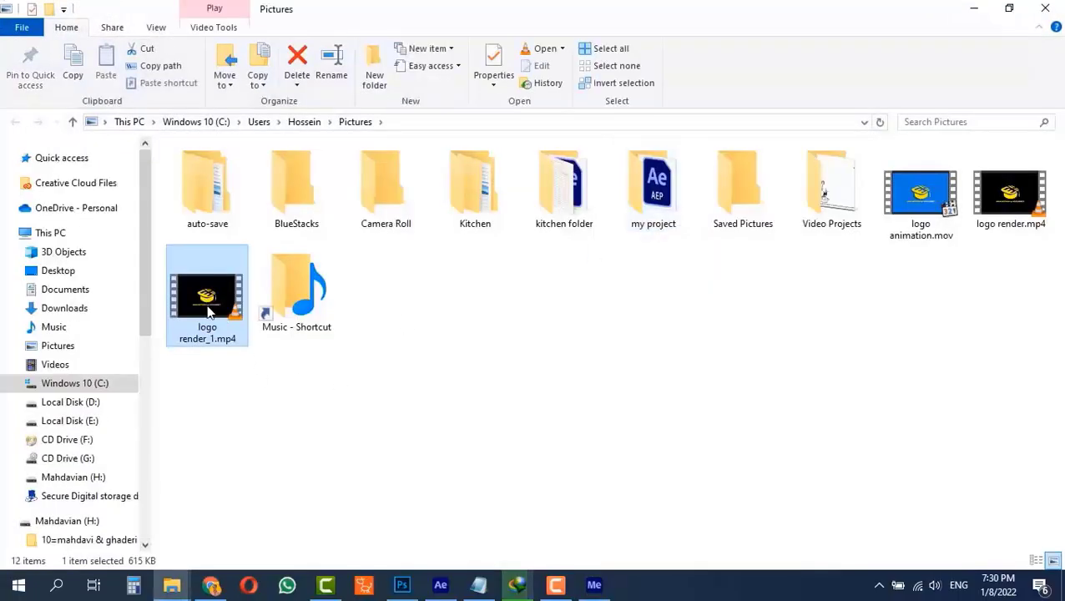
pyautogui.doubleClick(208, 311)
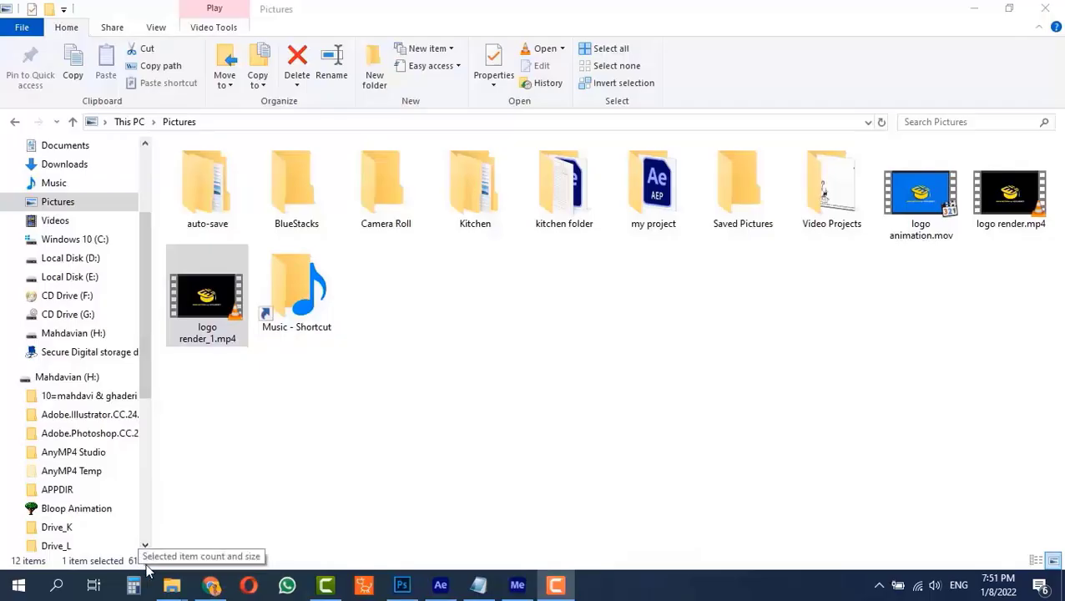
# Compare the sizes and playback of logo animation.mov and logo render_1.mp4.
pyautogui.click(918, 199)
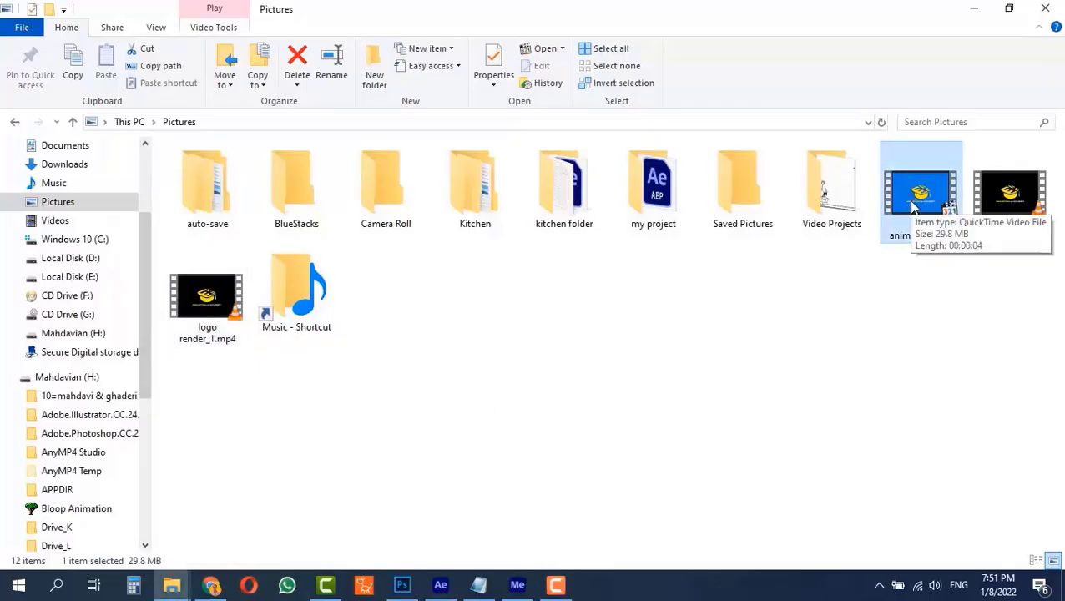
pyautogui.click(208, 319)
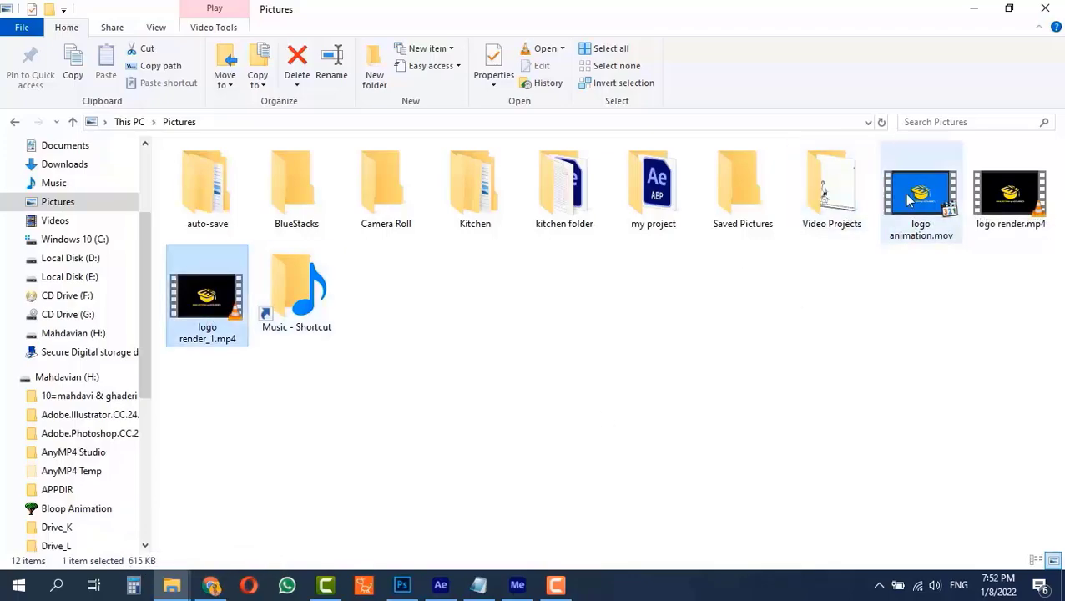
pyautogui.doubleClick(915, 193)
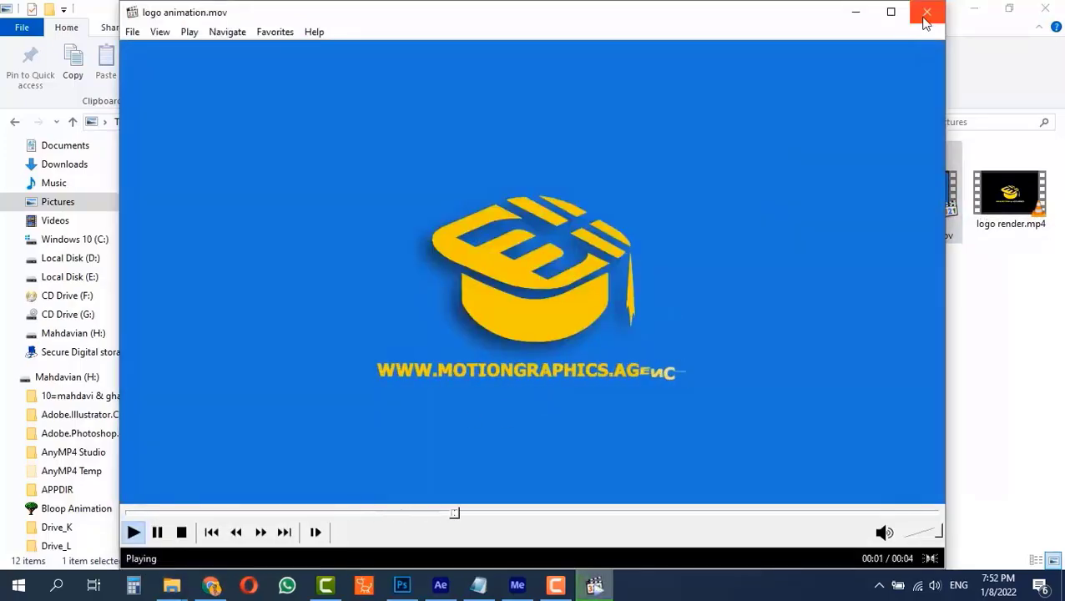
pyautogui.click(924, 12)
pyautogui.doubleClick(206, 296)
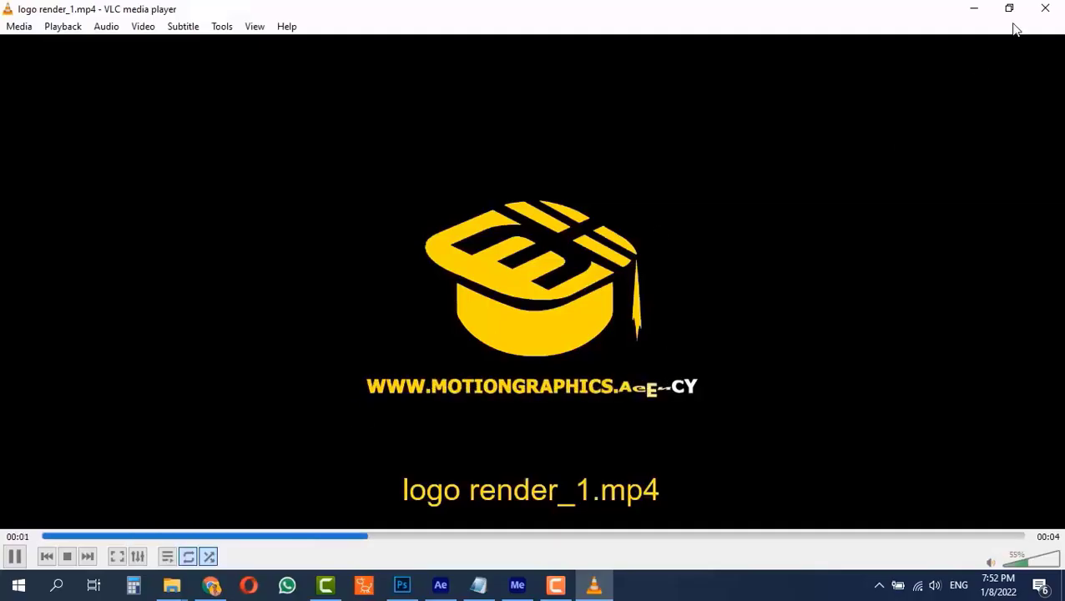